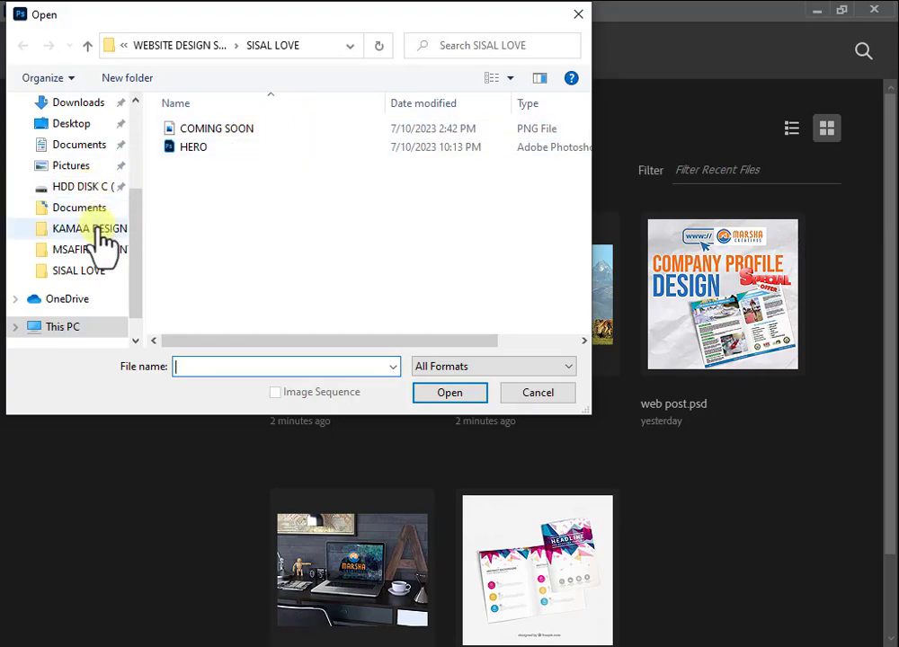
Step: Scroll up the Open dialog's folder list to bring the project folders into view
{"action": "scroll", "coordinate": [97, 265], "scroll_direction": "up", "scroll_amount": 3}
Step: Open CRUSH COURSE.psd from the YOU TUBE folder under TIKTOK
{"action": "left_click", "coordinate": [81, 224]}
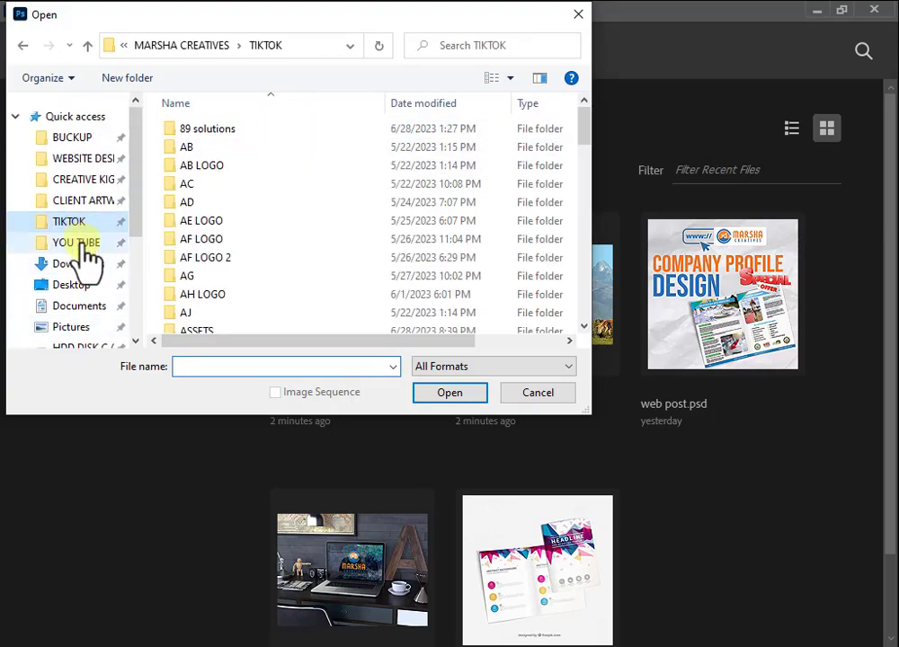
{"action": "left_click", "coordinate": [83, 241]}
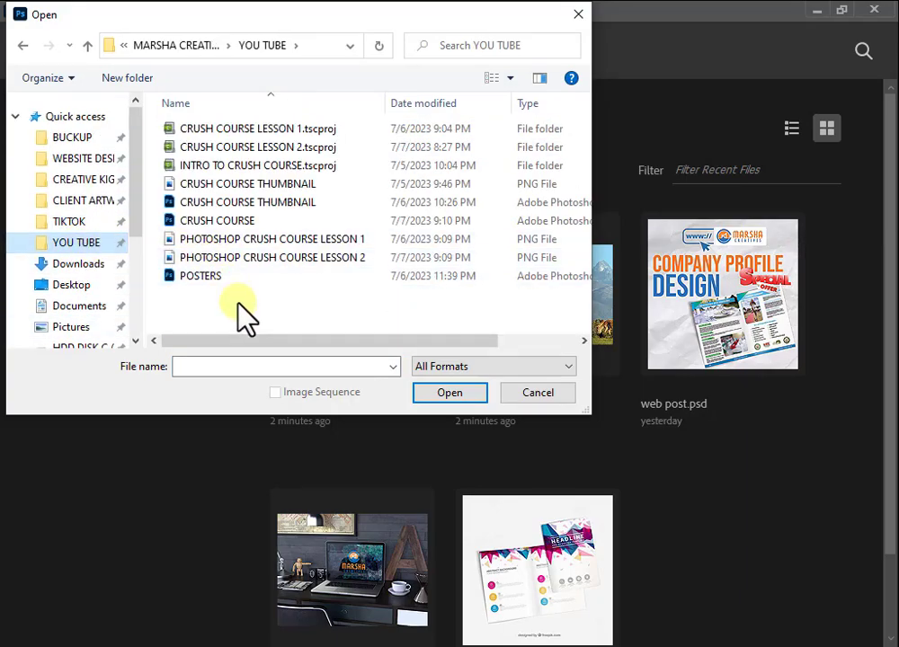
{"action": "double_click", "coordinate": [211, 221]}
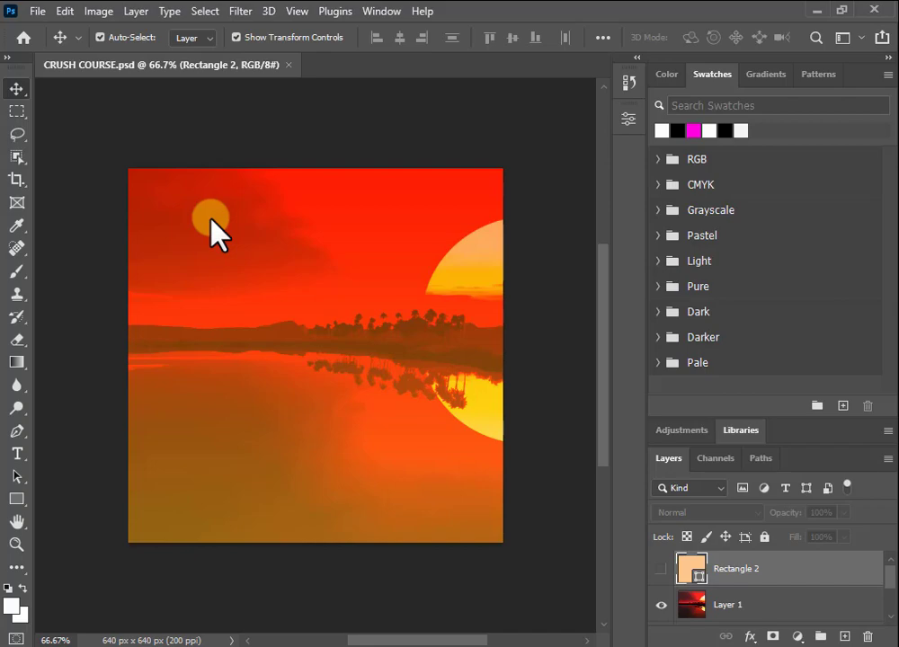
{"action": "scroll", "coordinate": [773, 576], "scroll_direction": "down", "scroll_amount": 3}
Step: Select Rectangle 1, hide the sunset photo Layer 1, and enlarge the Layers panel
{"action": "scroll", "coordinate": [751, 604], "scroll_direction": "up", "scroll_amount": 2}
{"action": "scroll", "coordinate": [751, 604], "scroll_direction": "down", "scroll_amount": 2}
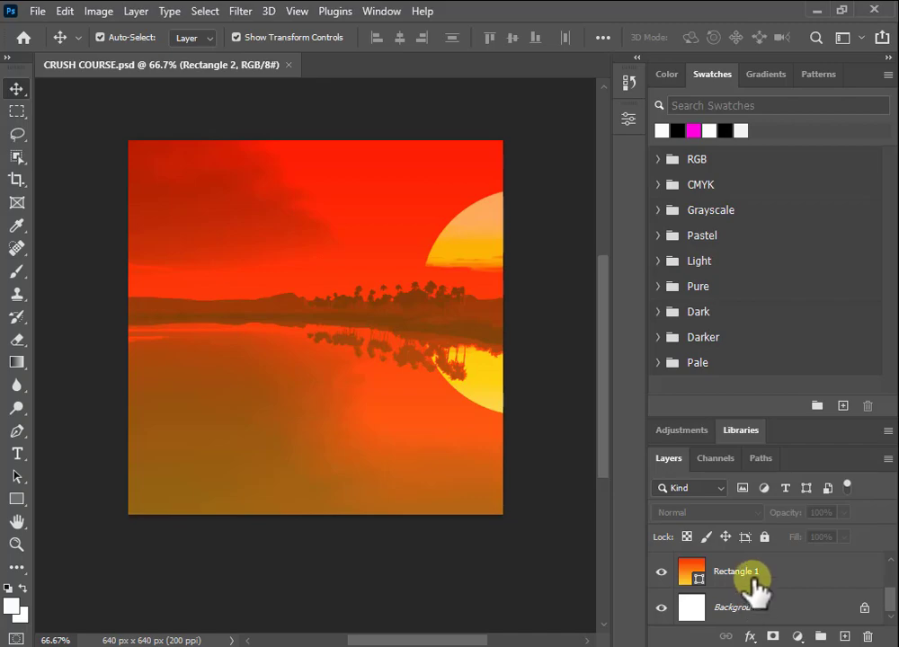
{"action": "left_click", "coordinate": [751, 577]}
{"action": "scroll", "coordinate": [737, 585], "scroll_direction": "up", "scroll_amount": 1}
{"action": "scroll", "coordinate": [701, 590], "scroll_direction": "up", "scroll_amount": 1}
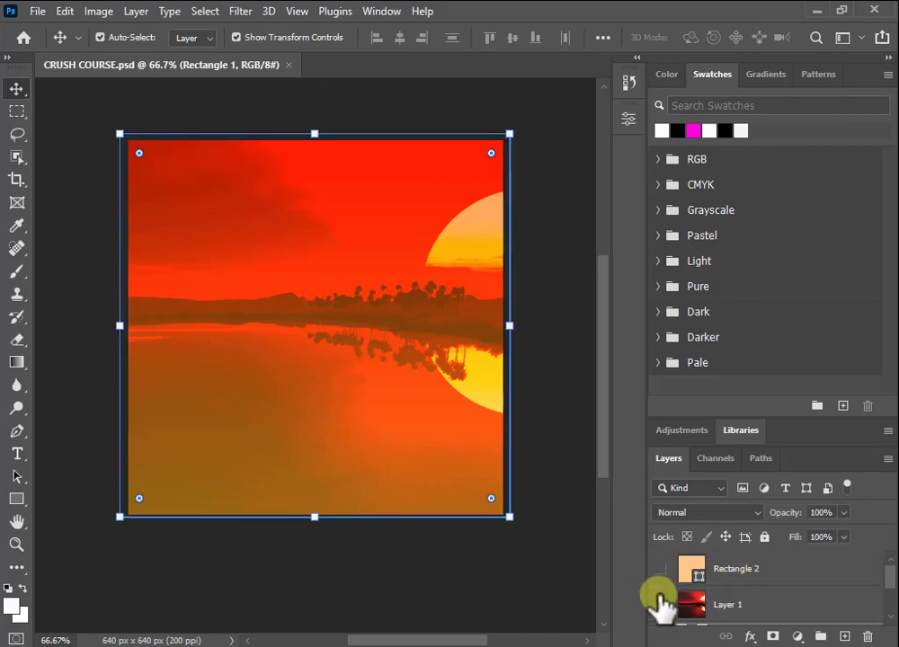
{"action": "left_click", "coordinate": [661, 602]}
{"action": "left_click_drag", "start_coordinate": [763, 446], "coordinate": [741, 309]}
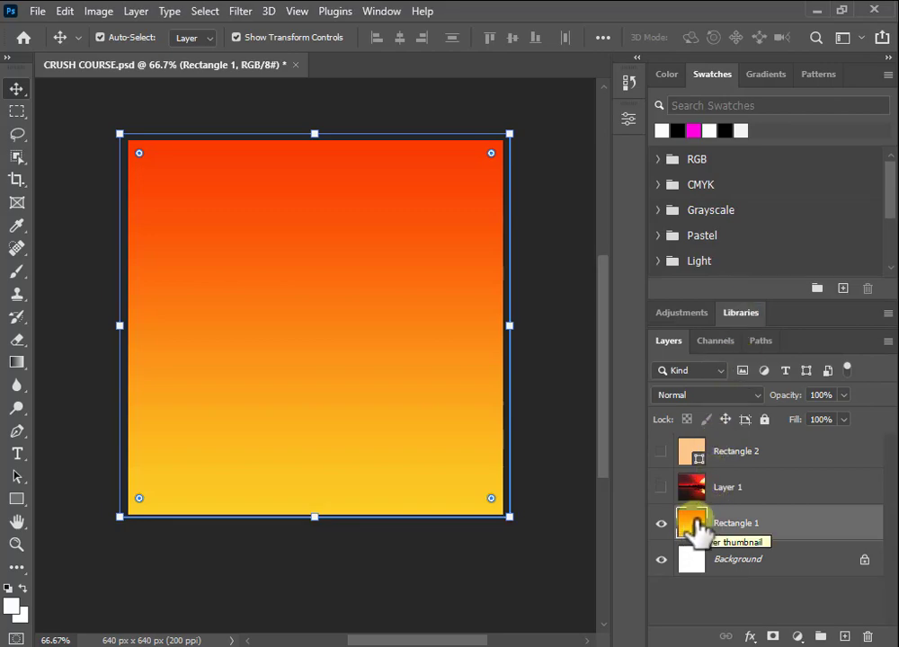
Step: Browse the Gradients presets, expanding and collapsing the Purples and Blues folders
{"action": "left_click", "coordinate": [766, 76]}
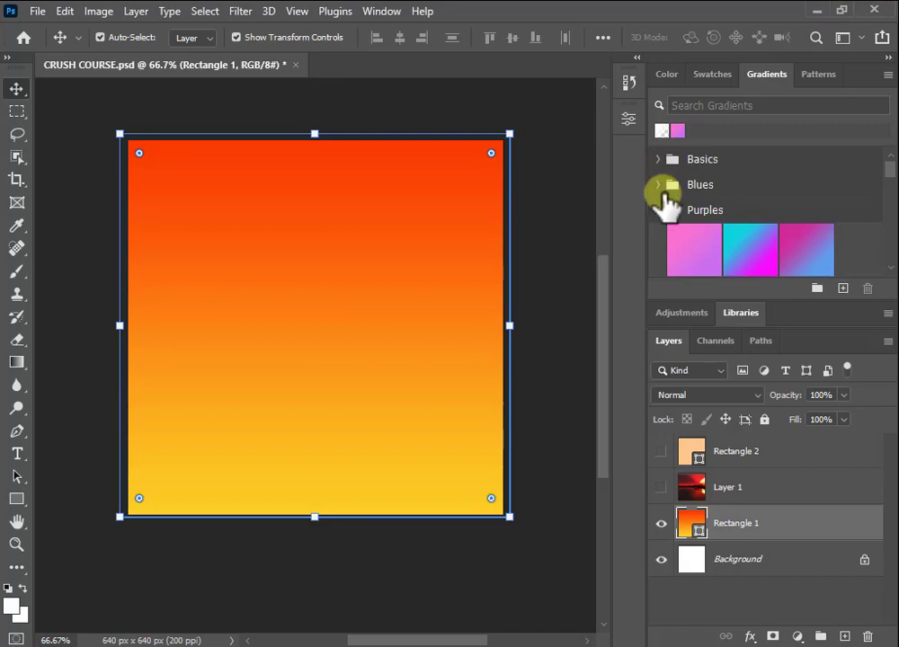
{"action": "left_click", "coordinate": [657, 210]}
{"action": "left_click", "coordinate": [658, 210]}
{"action": "left_click", "coordinate": [661, 184]}
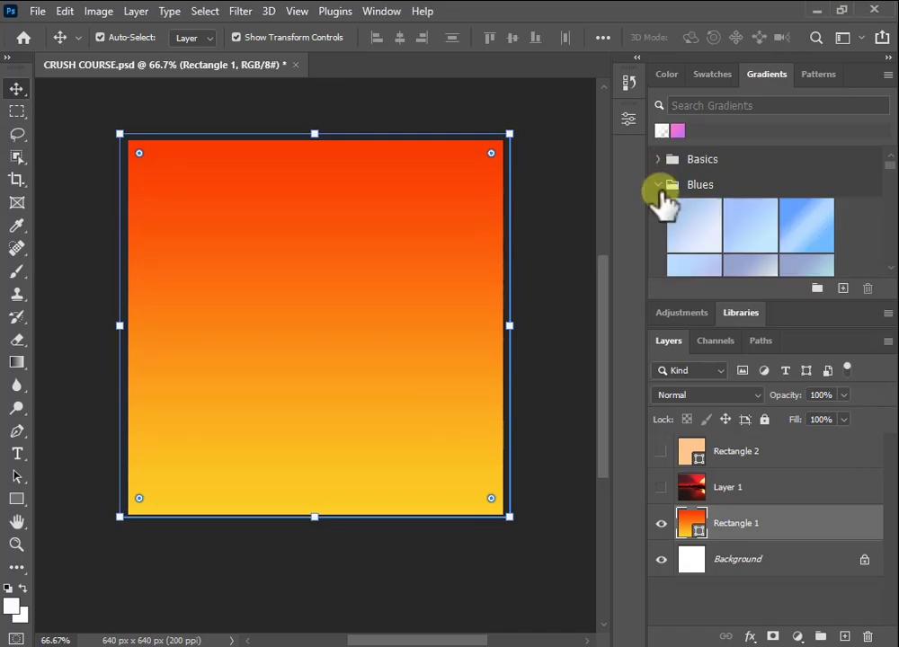
{"action": "left_click", "coordinate": [661, 184]}
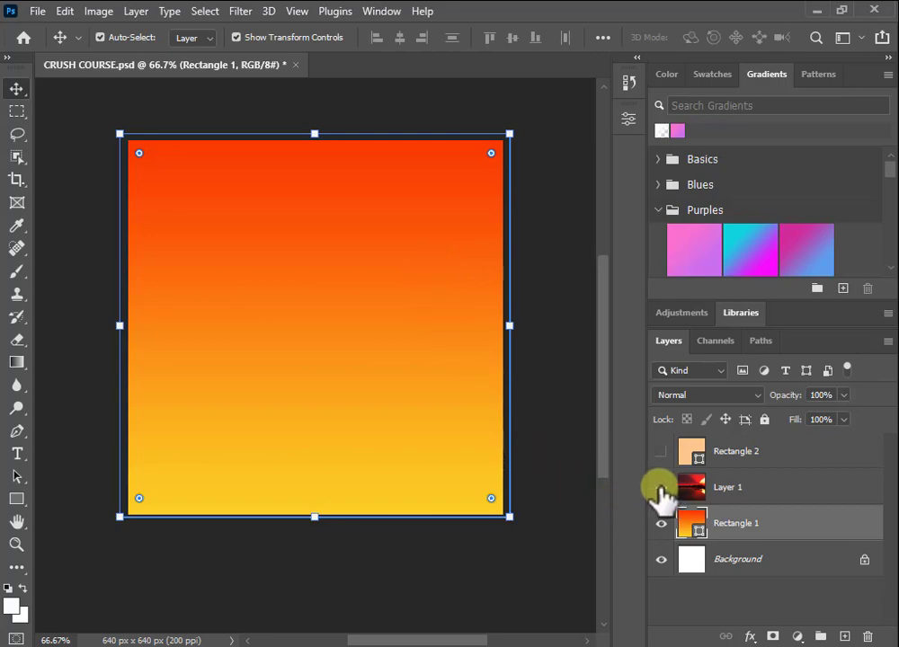
Step: Show Layer 1 again, select it, and bring up its blending mode list
{"action": "left_click", "coordinate": [661, 487]}
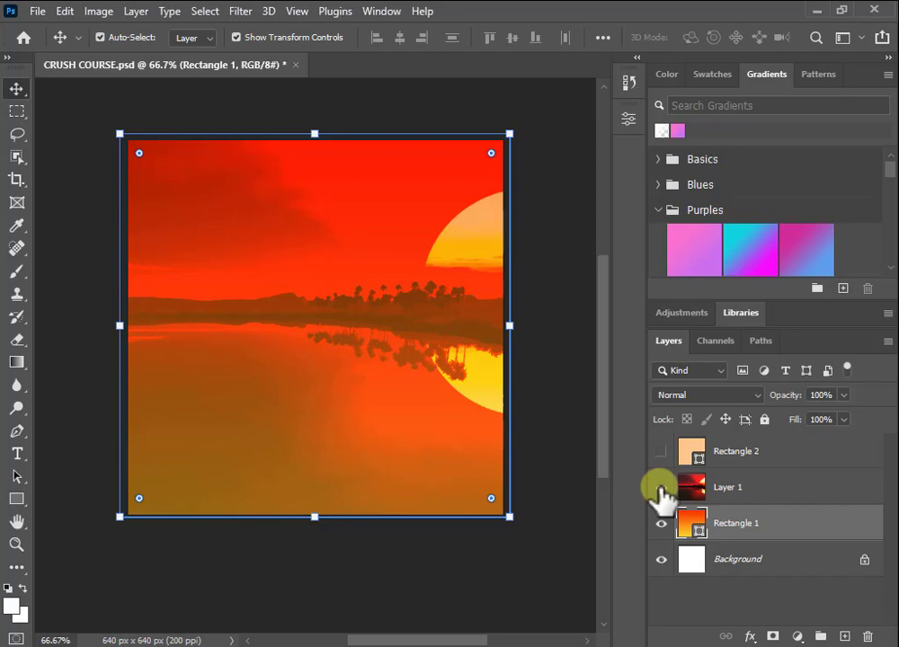
{"action": "left_click", "coordinate": [724, 492]}
{"action": "left_click", "coordinate": [745, 396]}
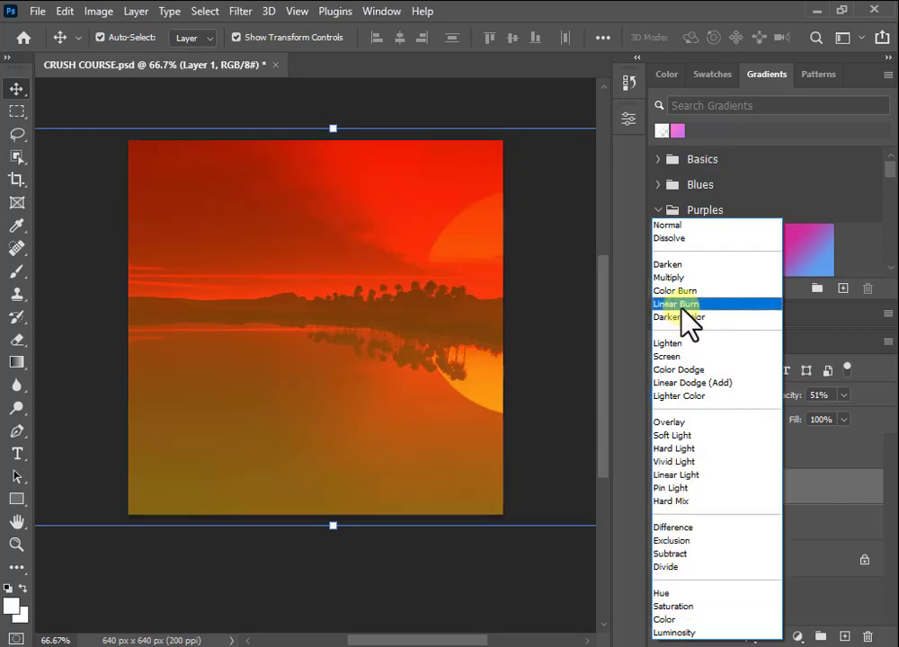
Step: Set Layer 1's blend mode to Linear Burn at 51% opacity and deselect it
{"action": "left_click", "coordinate": [681, 305]}
{"action": "left_click", "coordinate": [552, 354]}
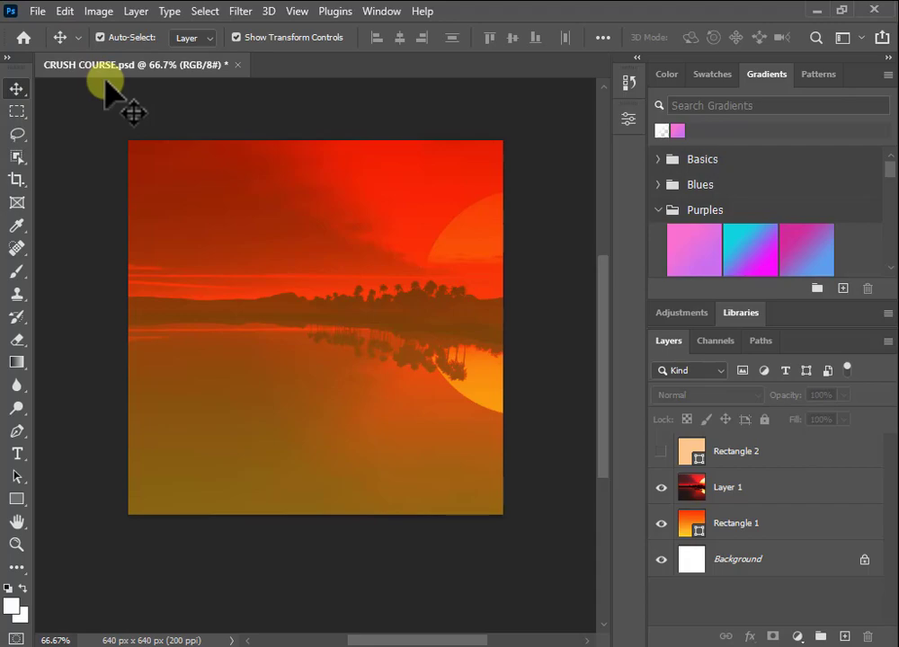
{"action": "left_click", "coordinate": [37, 13]}
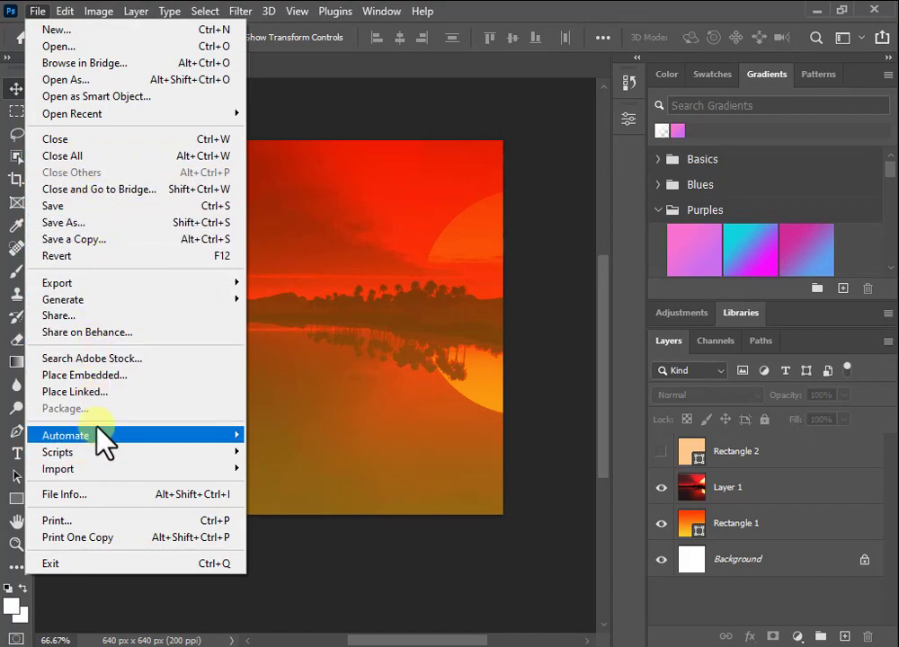
Step: Place Embedded the phone-with-social-icons pngegg PNG from Downloads into the poster
{"action": "left_click", "coordinate": [114, 373]}
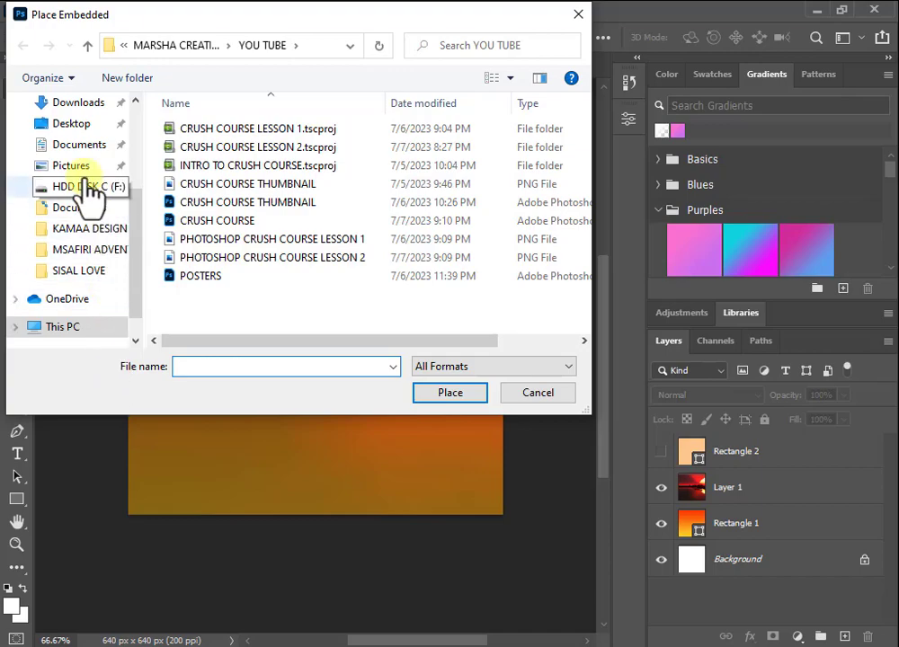
{"action": "left_click", "coordinate": [81, 104]}
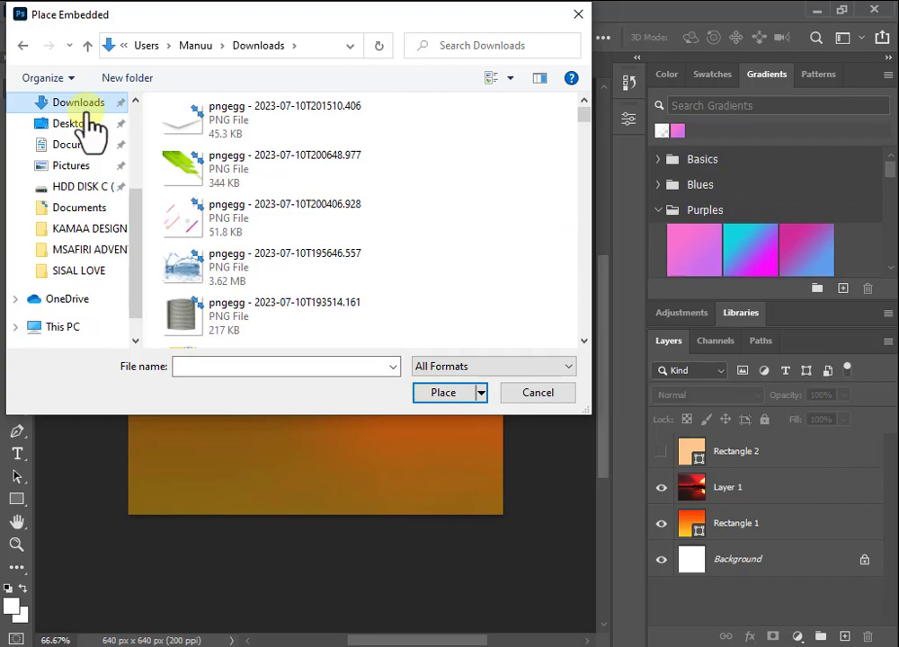
{"action": "scroll", "coordinate": [310, 233], "scroll_direction": "down", "scroll_amount": 10}
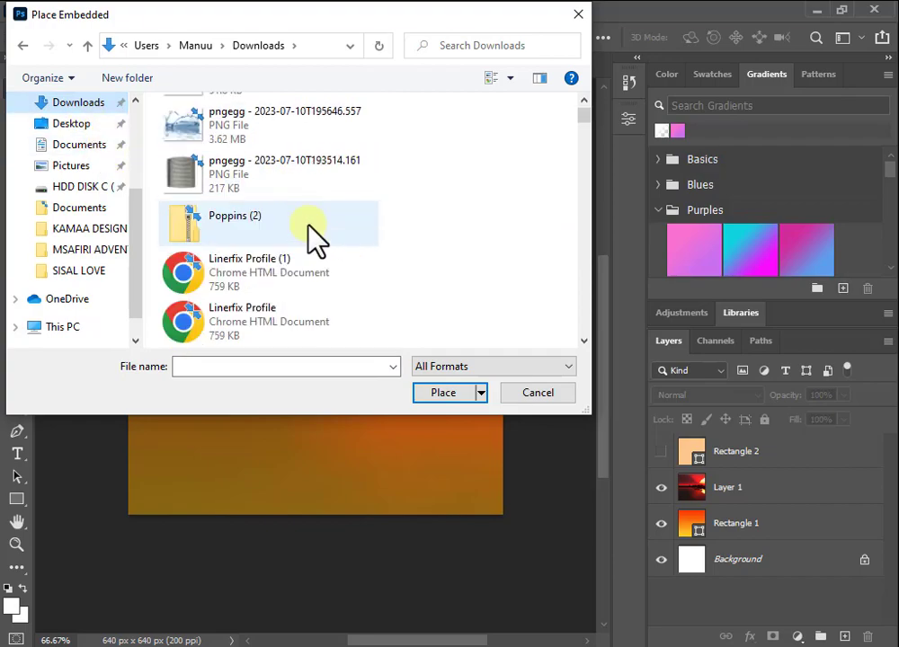
{"action": "double_click", "coordinate": [371, 16]}
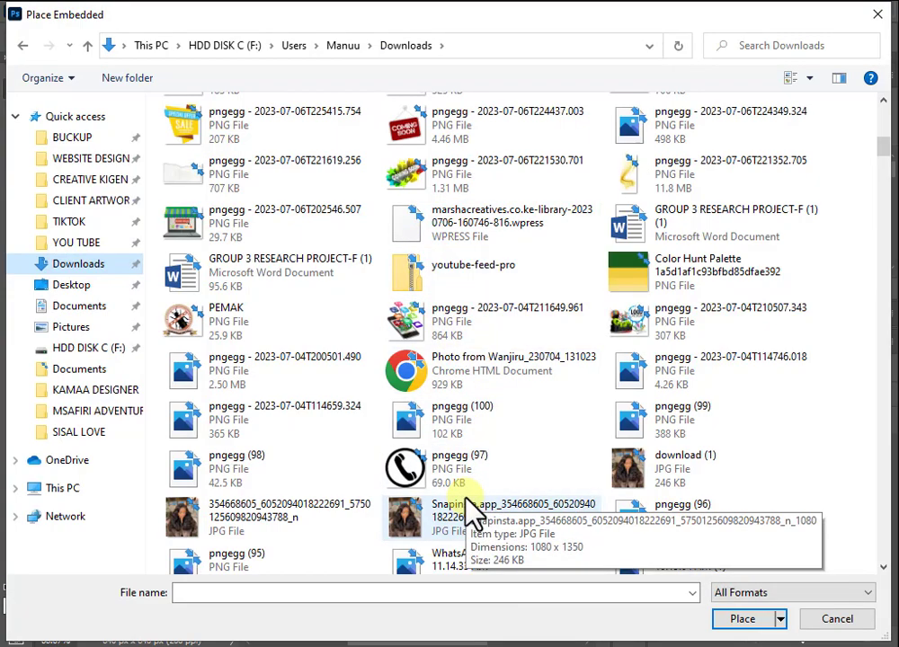
{"action": "double_click", "coordinate": [421, 313]}
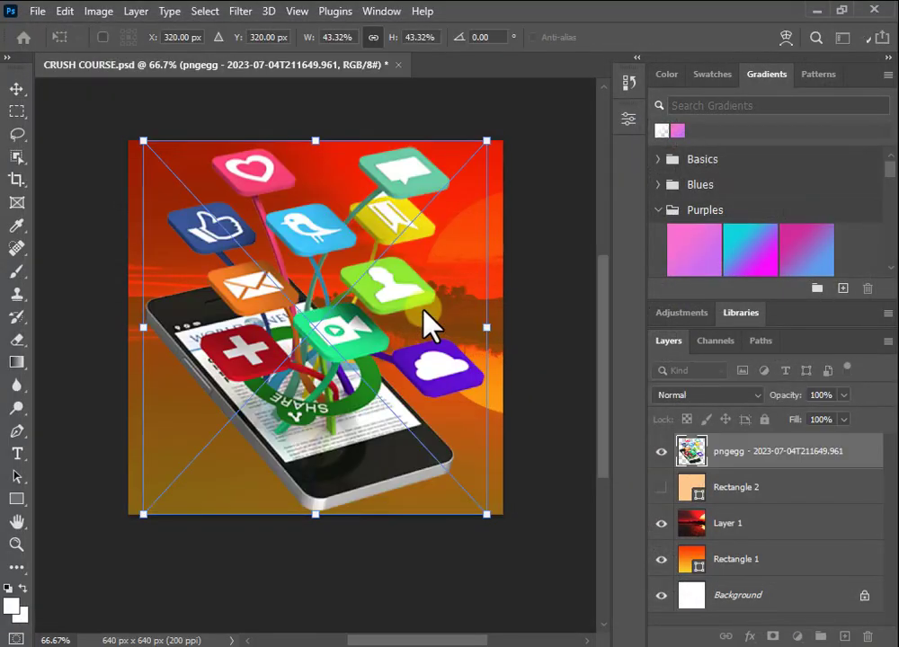
Step: Scale the placed phone image down to about 18.59%, commit, and undo a stray Layer 1 move
{"action": "left_click_drag", "start_coordinate": [489, 521], "coordinate": [304, 303]}
{"action": "left_click_drag", "start_coordinate": [216, 225], "coordinate": [240, 266]}
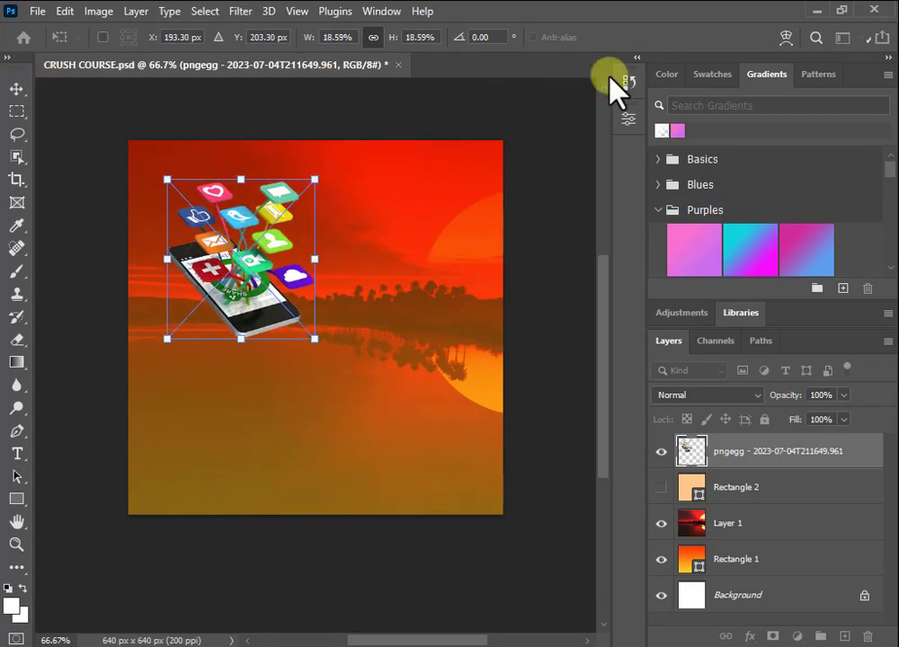
{"action": "left_click", "coordinate": [14, 89]}
{"action": "mouse_move", "coordinate": [272, 282]}
{"action": "left_mouse_down"}
{"action": "mouse_move", "coordinate": [427, 286]}
{"action": "mouse_move", "coordinate": [379, 288]}
{"action": "left_mouse_up"}
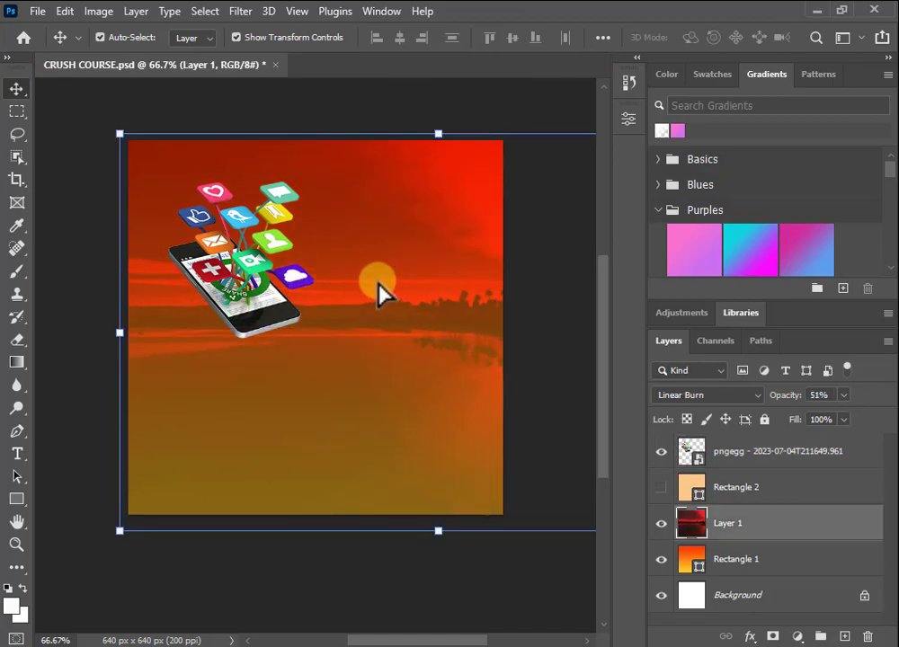
{"action": "key", "text": "ctrl+z"}
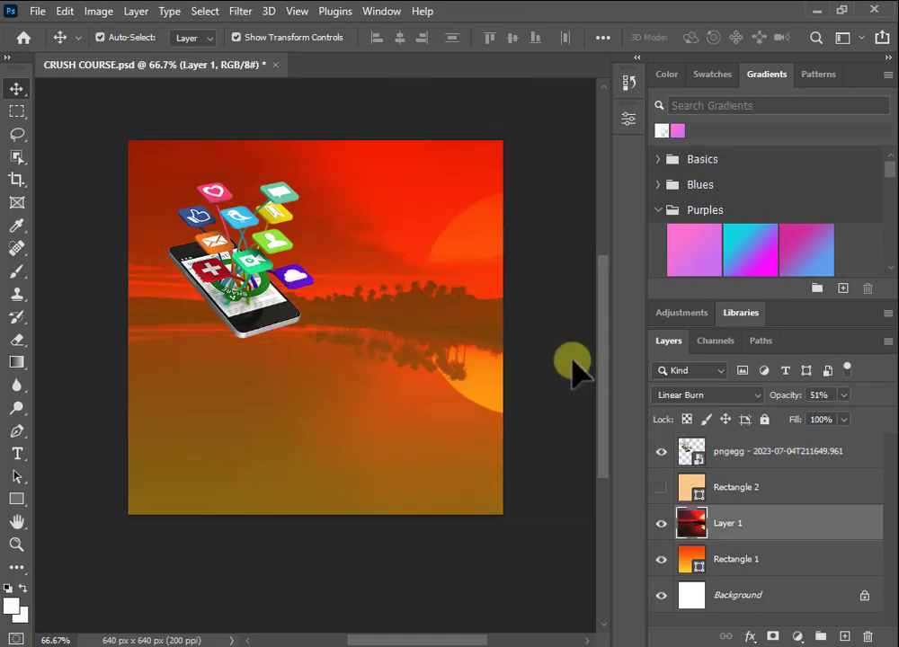
Step: Move the phone graphic to the lower middle of the poster over the water
{"action": "left_click", "coordinate": [243, 311]}
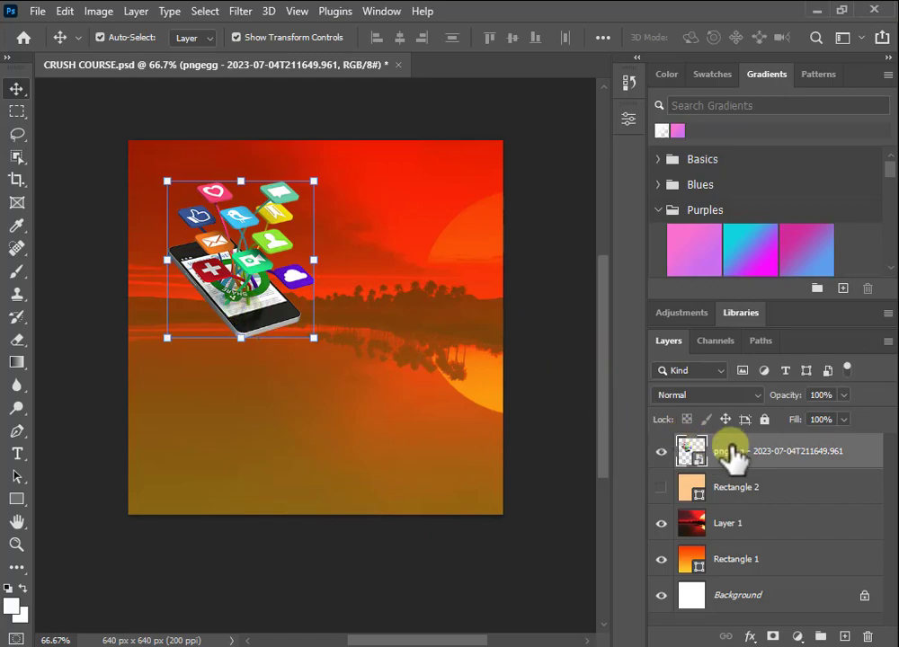
{"action": "left_click_drag", "start_coordinate": [275, 305], "coordinate": [225, 254]}
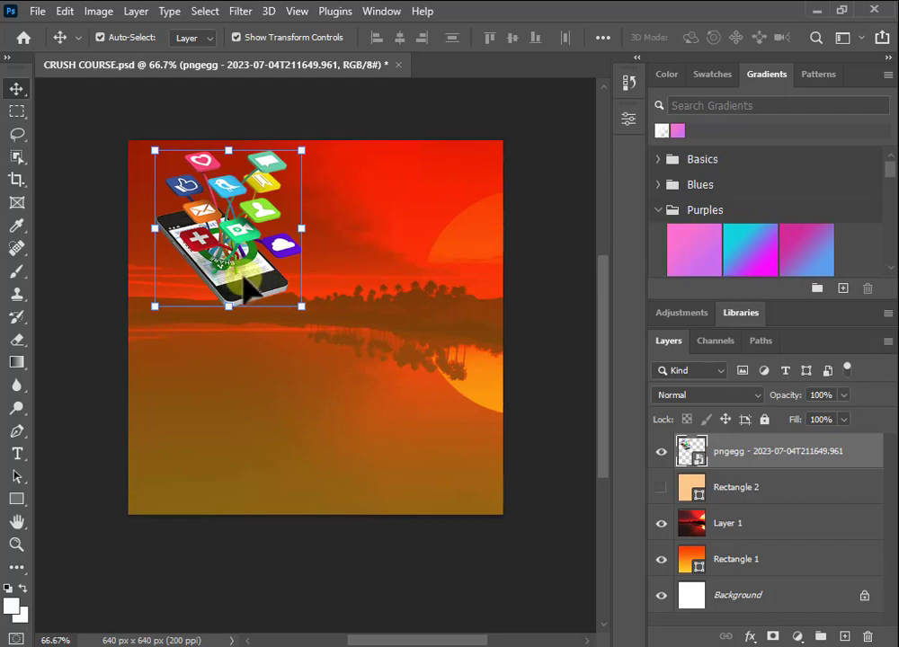
{"action": "left_click_drag", "start_coordinate": [243, 275], "coordinate": [332, 435]}
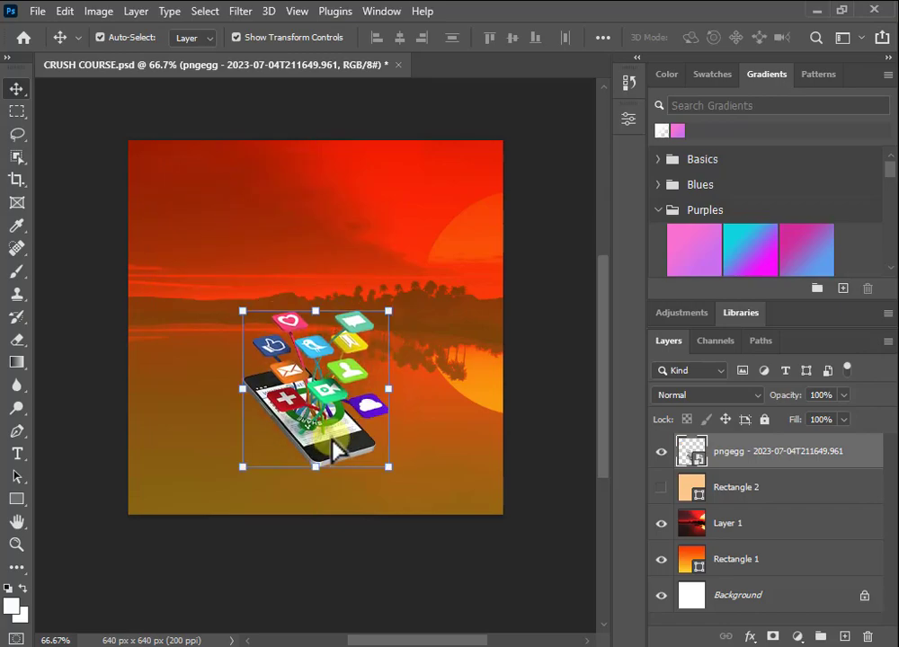
{"action": "left_click", "coordinate": [511, 279]}
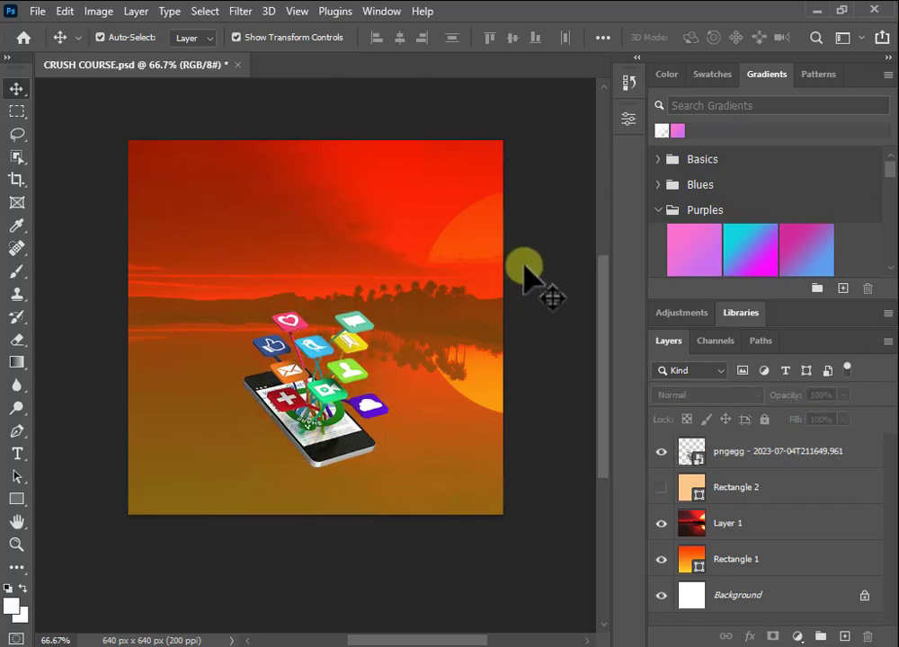
Step: Place Embedded the mobile (42) law-firm website screenshot from Downloads
{"action": "left_click", "coordinate": [38, 10]}
{"action": "left_click", "coordinate": [100, 373]}
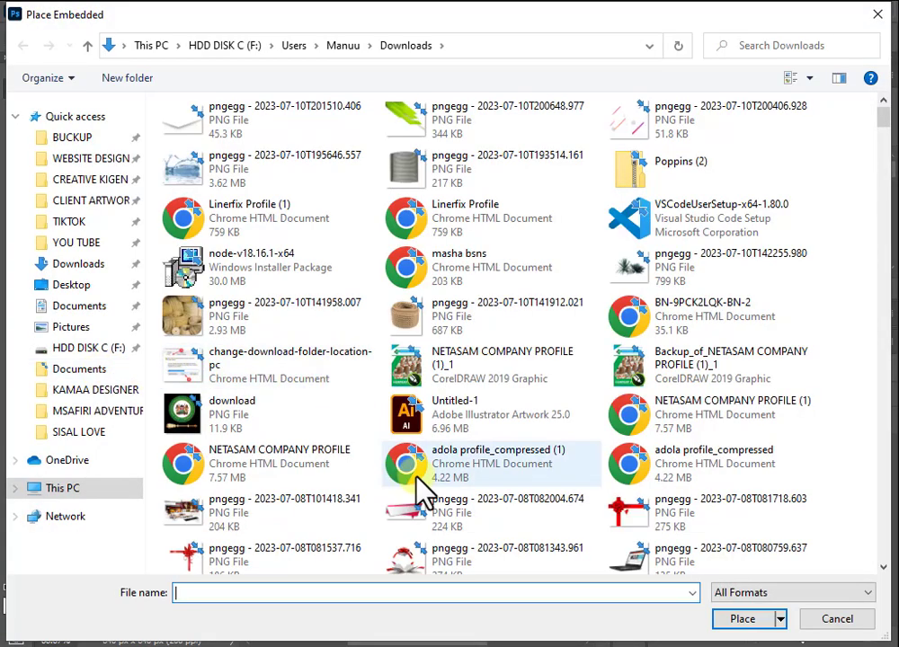
{"action": "scroll", "coordinate": [393, 377], "scroll_direction": "down", "scroll_amount": 3}
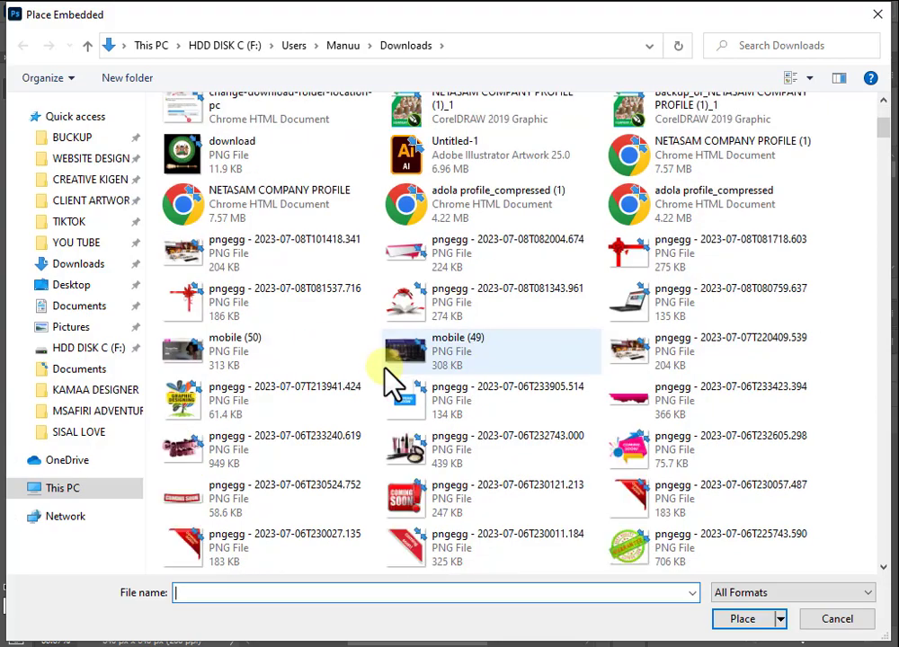
{"action": "scroll", "coordinate": [393, 378], "scroll_direction": "down", "scroll_amount": 5}
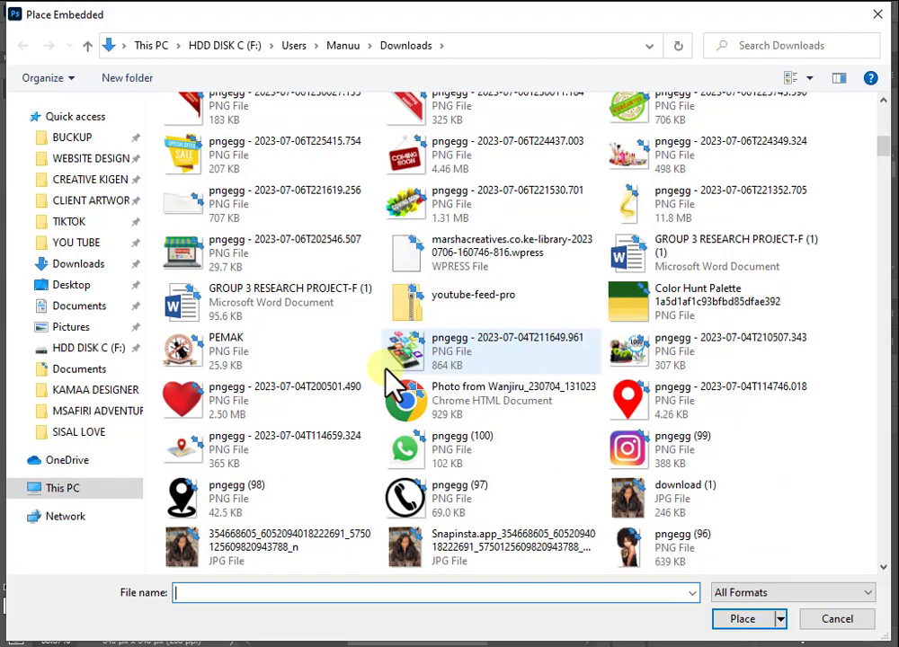
{"action": "scroll", "coordinate": [387, 378], "scroll_direction": "down", "scroll_amount": 4}
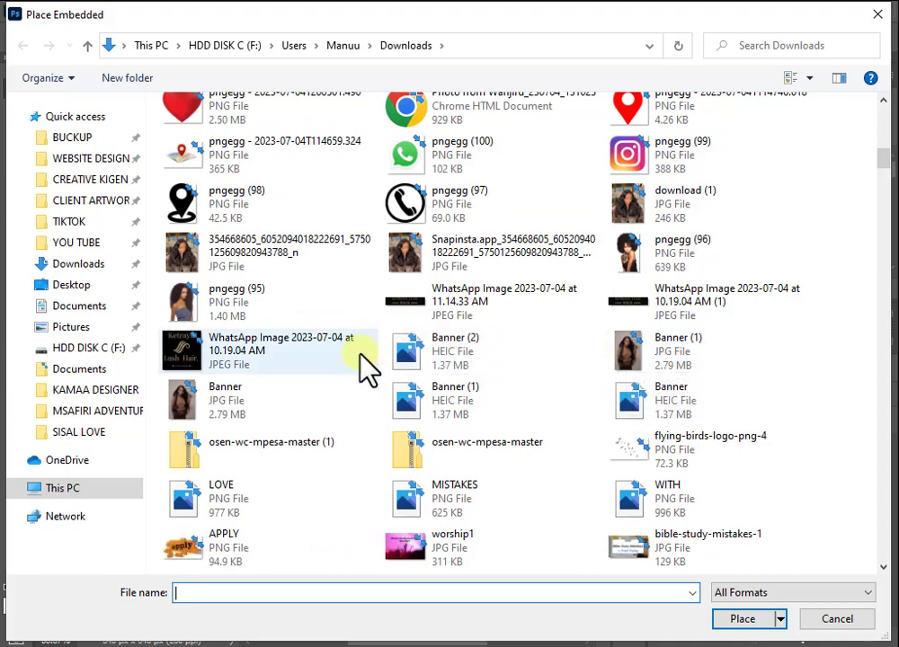
{"action": "scroll", "coordinate": [241, 430], "scroll_direction": "down", "scroll_amount": 4}
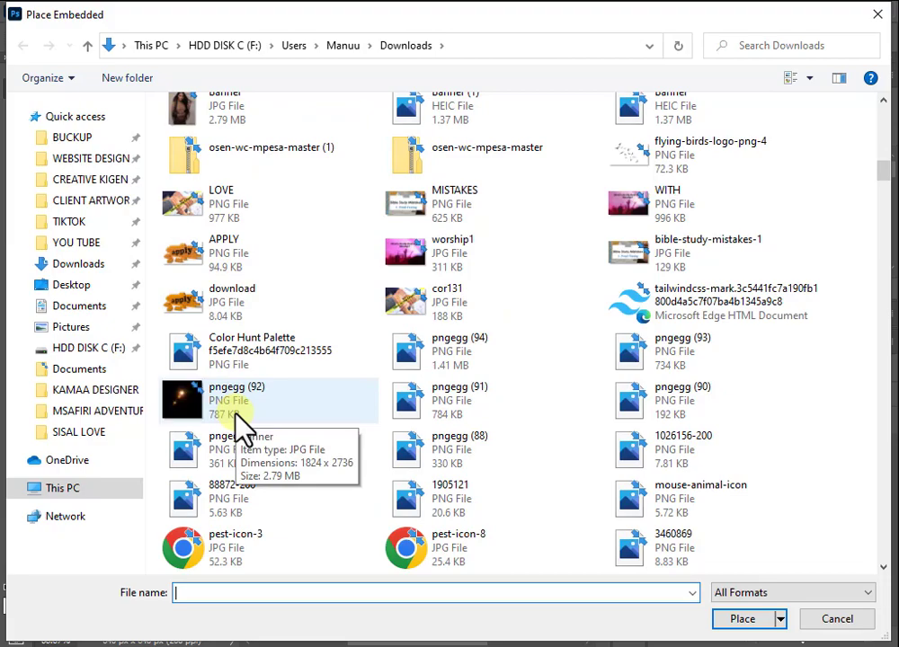
{"action": "scroll", "coordinate": [355, 429], "scroll_direction": "down", "scroll_amount": 6}
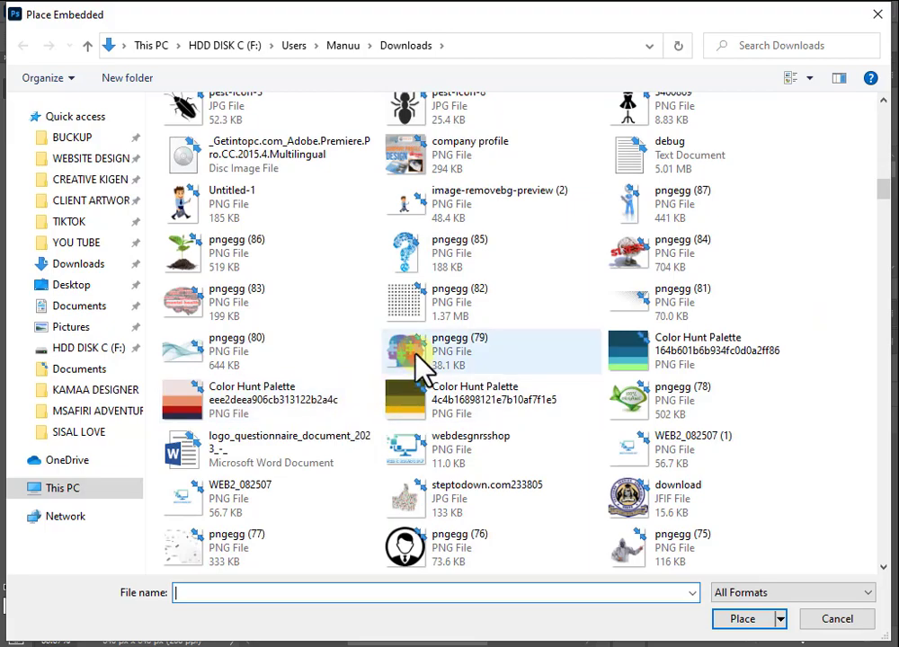
{"action": "scroll", "coordinate": [414, 356], "scroll_direction": "down", "scroll_amount": 2}
{"action": "scroll", "coordinate": [415, 364], "scroll_direction": "down", "scroll_amount": 5}
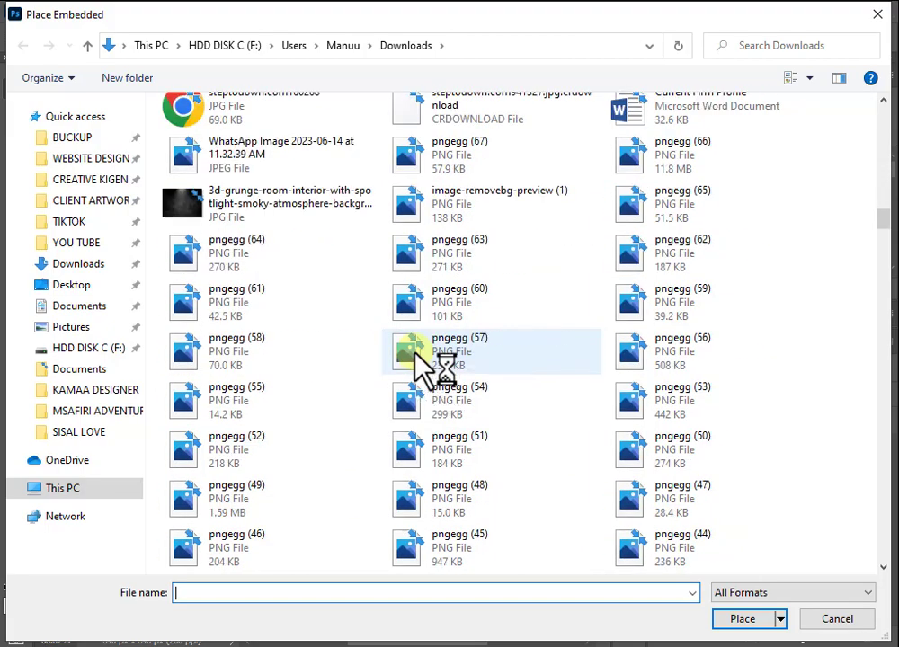
{"action": "scroll", "coordinate": [416, 359], "scroll_direction": "up", "scroll_amount": 1}
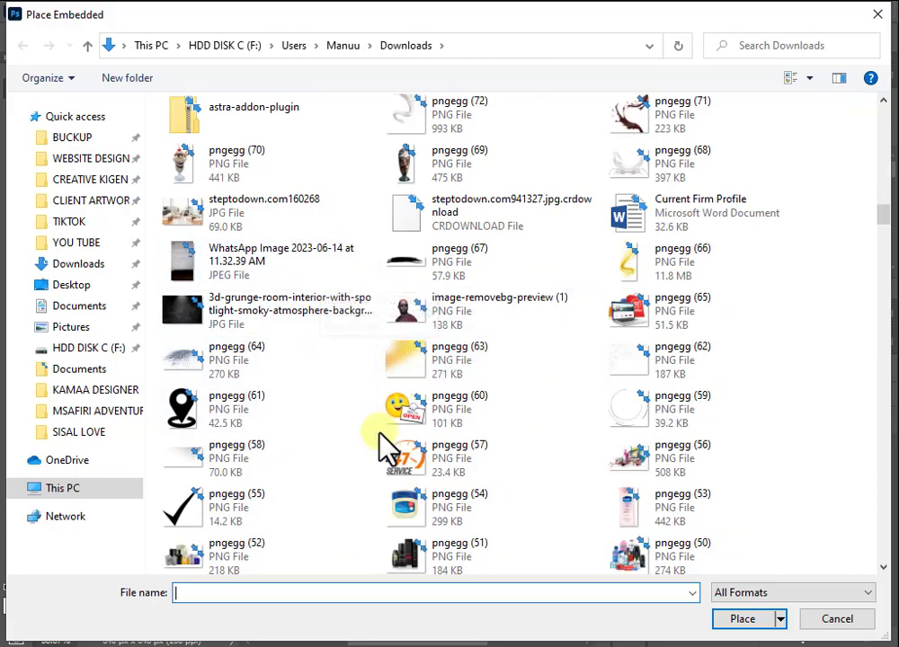
{"action": "scroll", "coordinate": [414, 490], "scroll_direction": "down", "scroll_amount": 15}
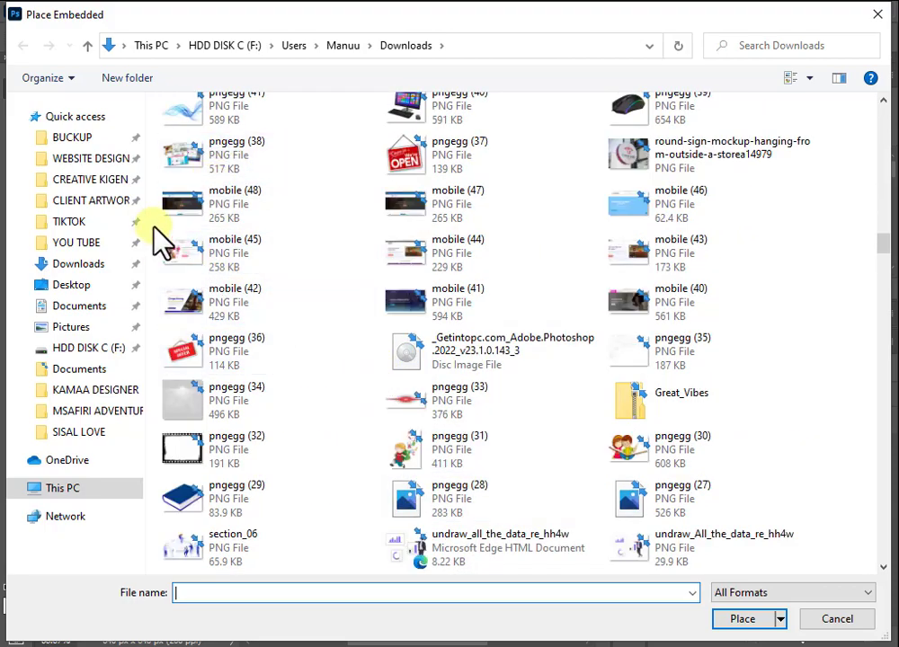
{"action": "double_click", "coordinate": [187, 292]}
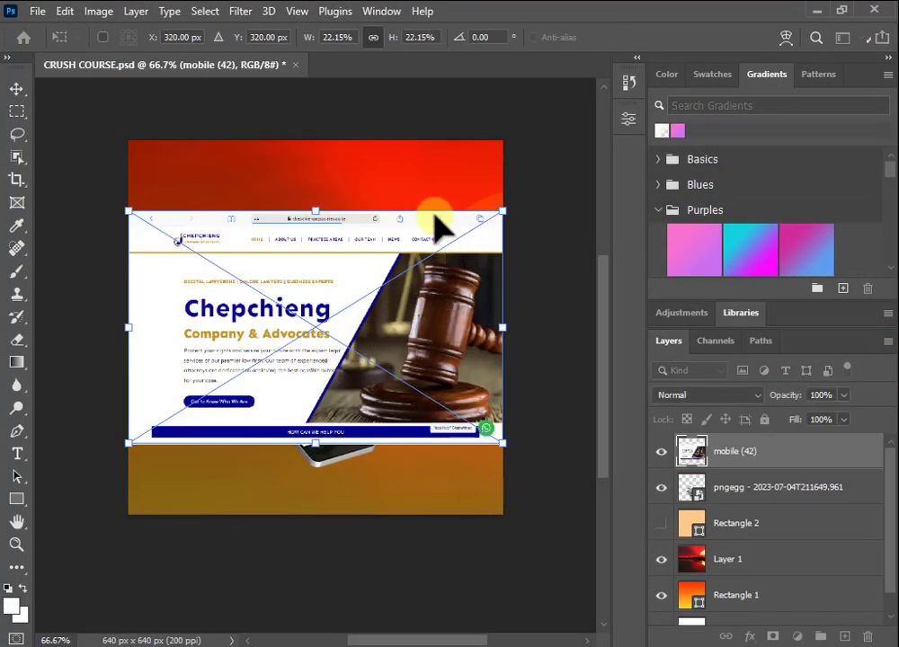
Step: Commit the placed mobile (42) screenshot as its own smart-object layer
{"action": "left_click", "coordinate": [22, 83]}
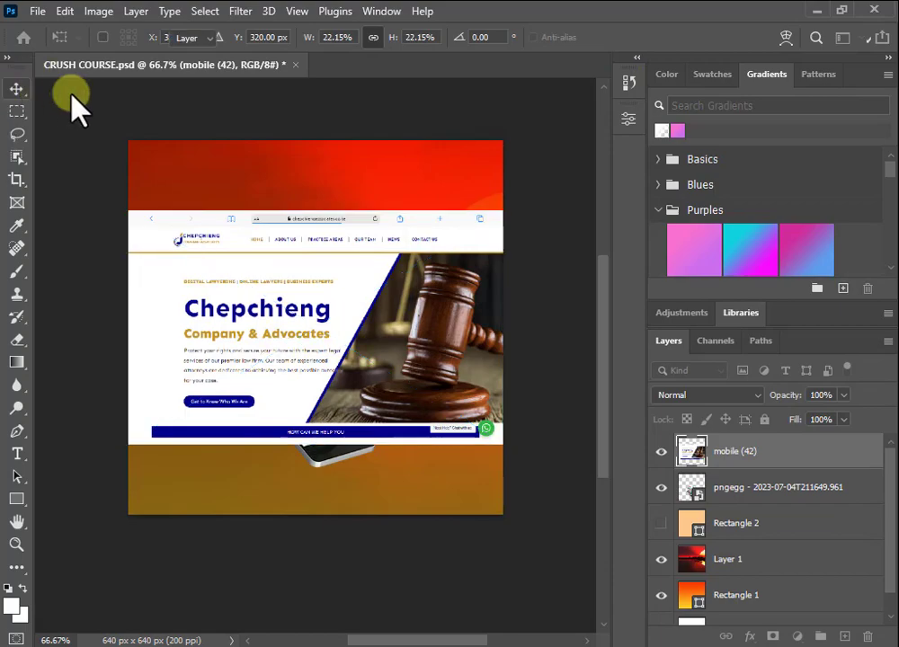
{"action": "left_click", "coordinate": [61, 94]}
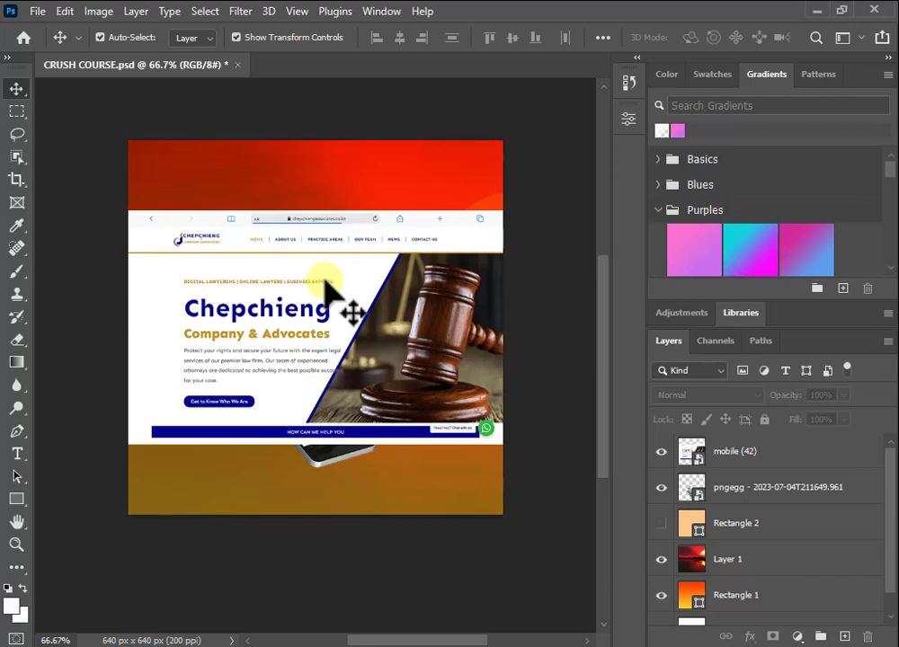
Step: Shrink the mobile (42) screenshot to about 11% and position it above the phone
{"action": "left_click", "coordinate": [504, 407]}
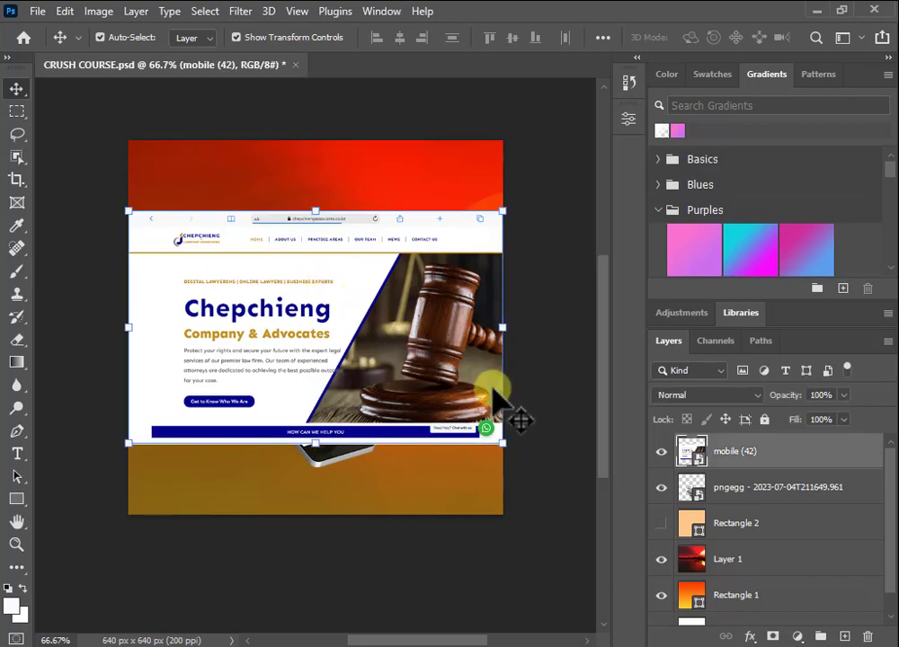
{"action": "left_click_drag", "start_coordinate": [508, 338], "coordinate": [460, 345]}
{"action": "left_click_drag", "start_coordinate": [419, 348], "coordinate": [398, 352]}
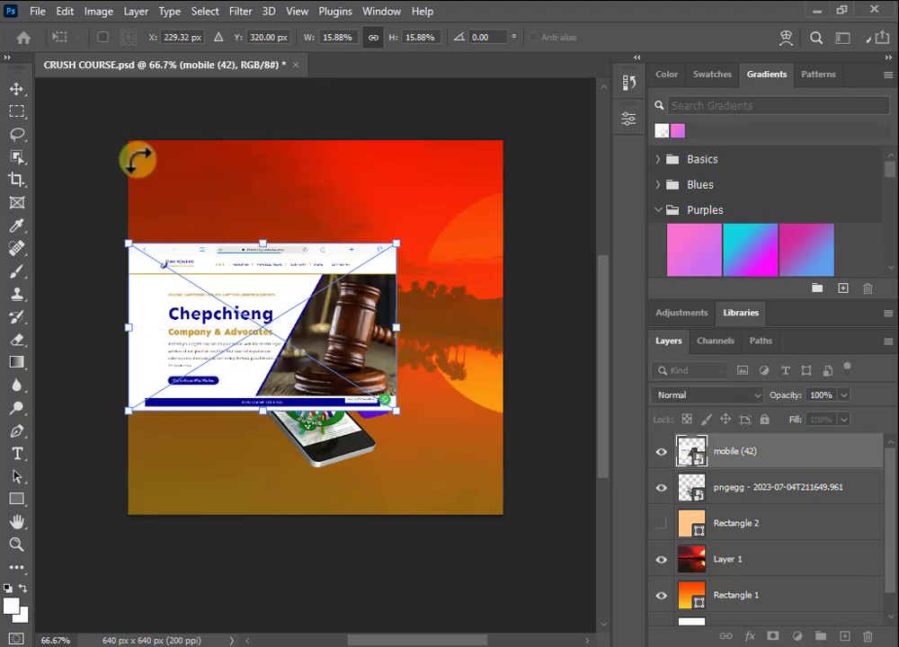
{"action": "left_click_drag", "start_coordinate": [308, 295], "coordinate": [363, 246]}
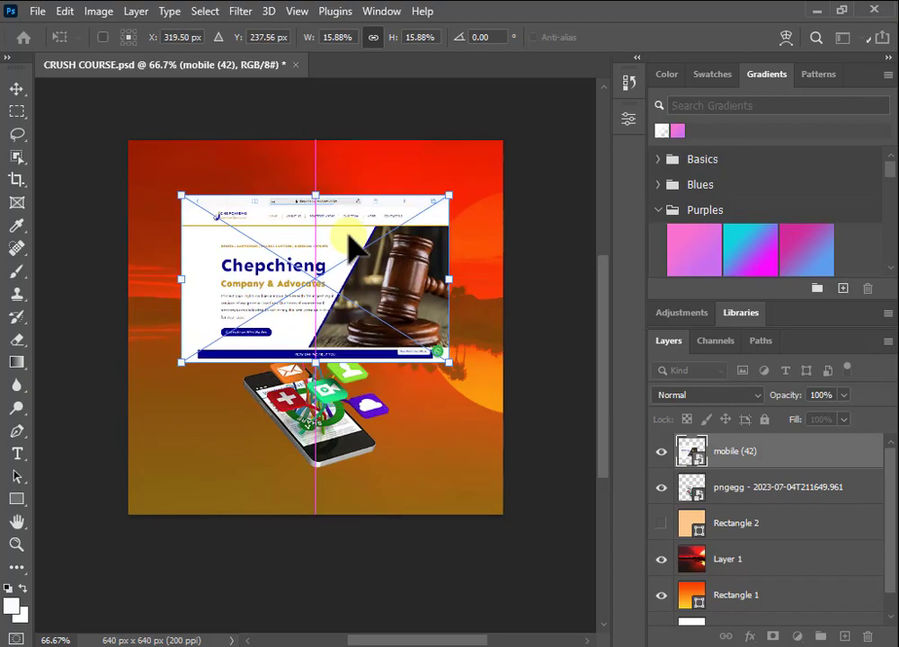
{"action": "left_click_drag", "start_coordinate": [452, 366], "coordinate": [356, 347]}
{"action": "left_click_drag", "start_coordinate": [281, 264], "coordinate": [318, 288]}
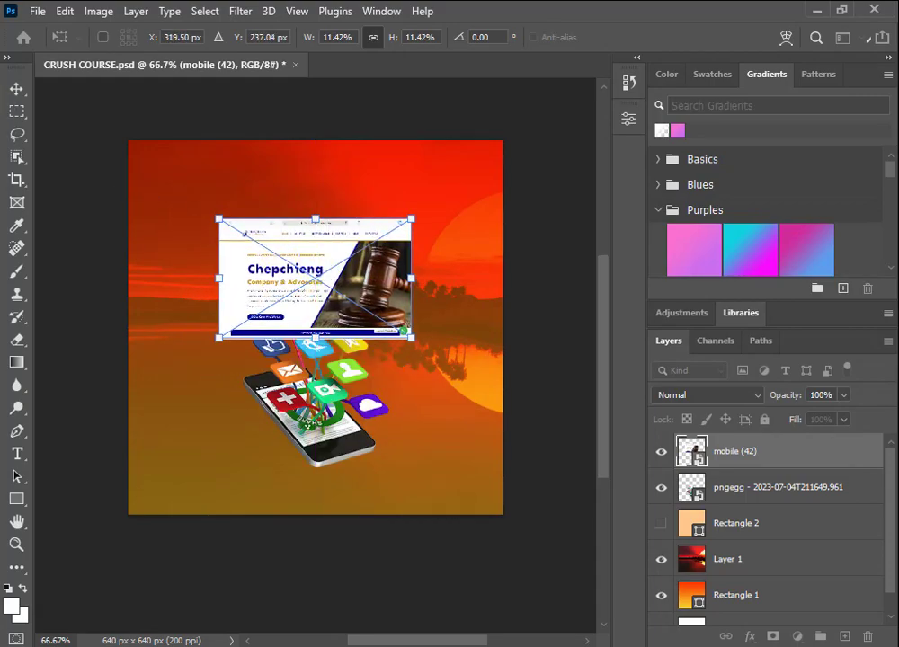
{"action": "left_click", "coordinate": [16, 88]}
Step: Move the screenshot to the upper right, shift the phone left, and fine-tune the size
{"action": "left_click_drag", "start_coordinate": [352, 302], "coordinate": [423, 258]}
{"action": "left_click_drag", "start_coordinate": [351, 404], "coordinate": [312, 405]}
{"action": "left_click", "coordinate": [437, 182]}
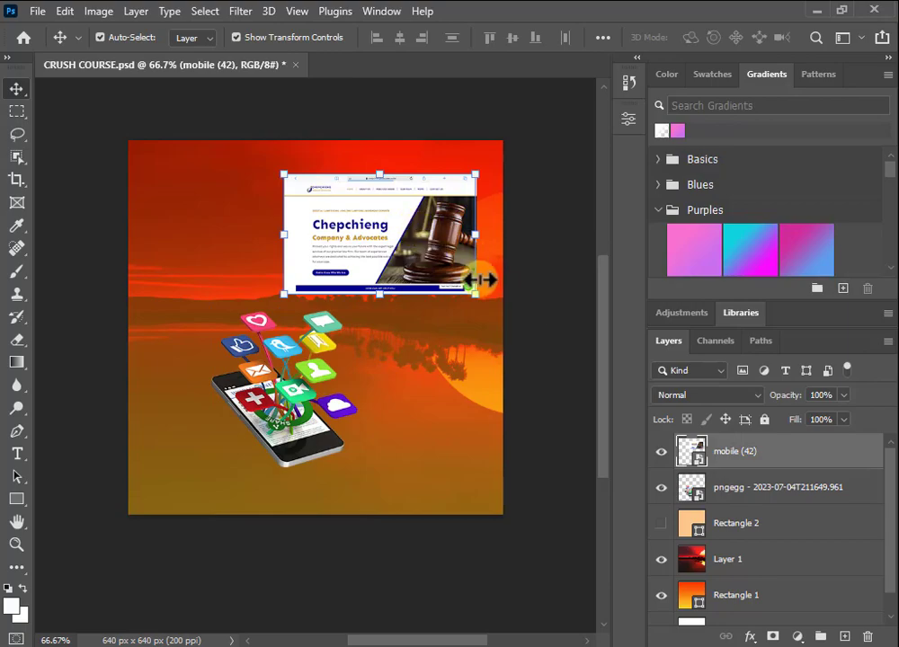
{"action": "mouse_move", "coordinate": [474, 295]}
{"action": "left_mouse_down"}
{"action": "mouse_move", "coordinate": [516, 321]}
{"action": "mouse_move", "coordinate": [467, 295]}
{"action": "left_mouse_up"}
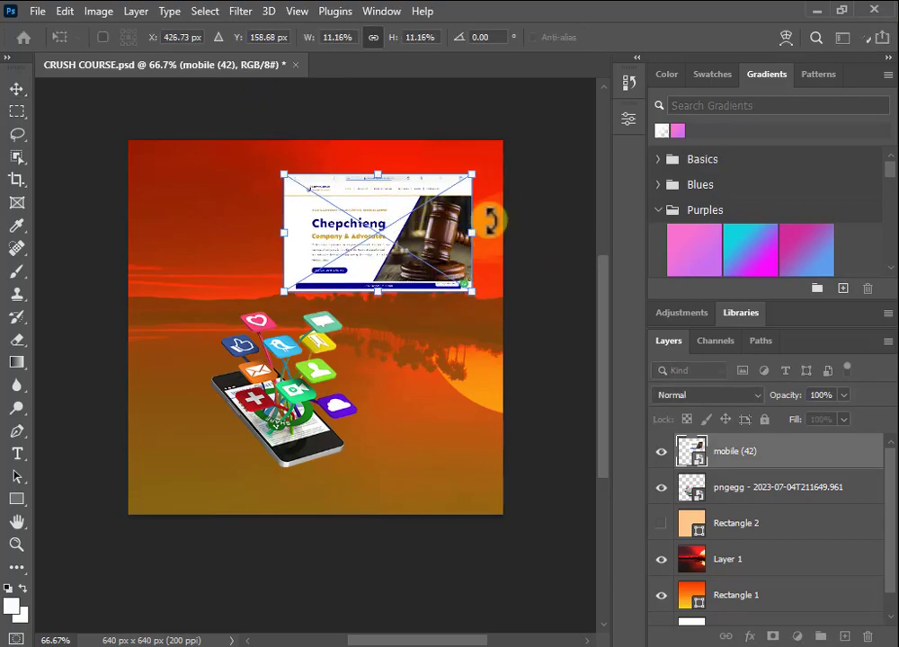
{"action": "left_click", "coordinate": [14, 87]}
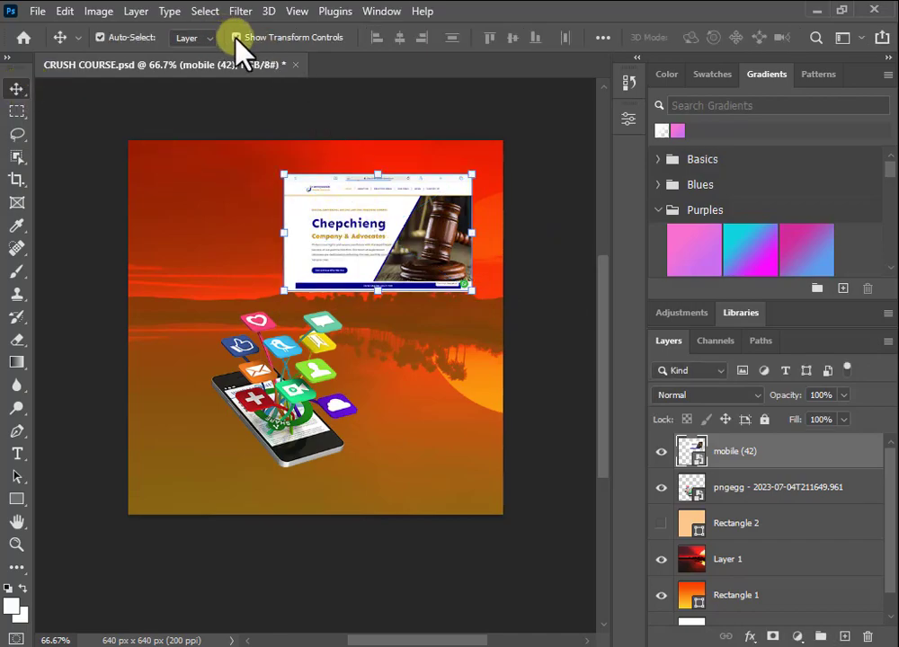
Step: Nudge the screenshot slightly left and up to sit 60 px below the top edge
{"action": "left_click_drag", "start_coordinate": [382, 229], "coordinate": [358, 223]}
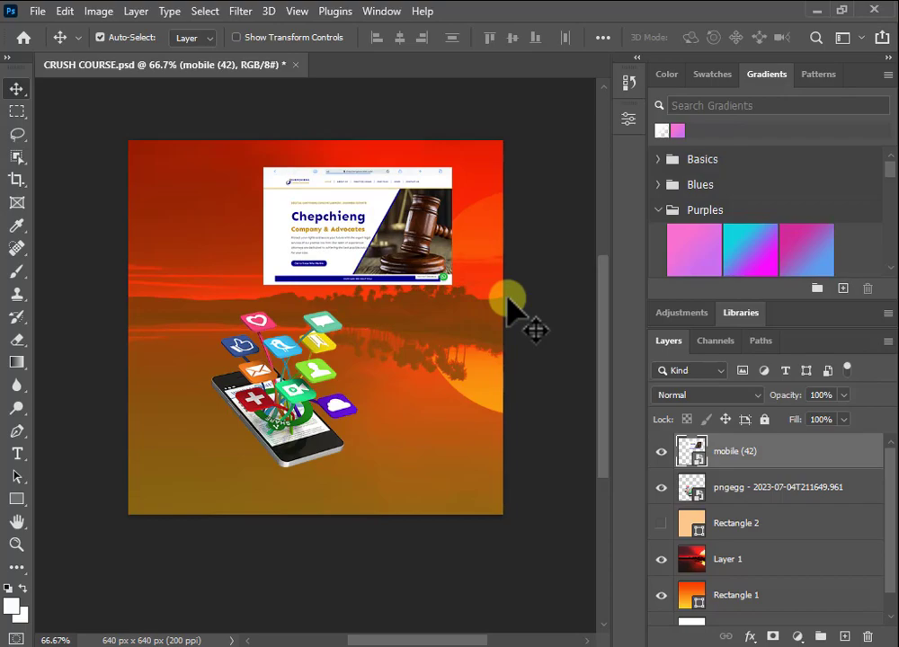
{"action": "left_click", "coordinate": [236, 37]}
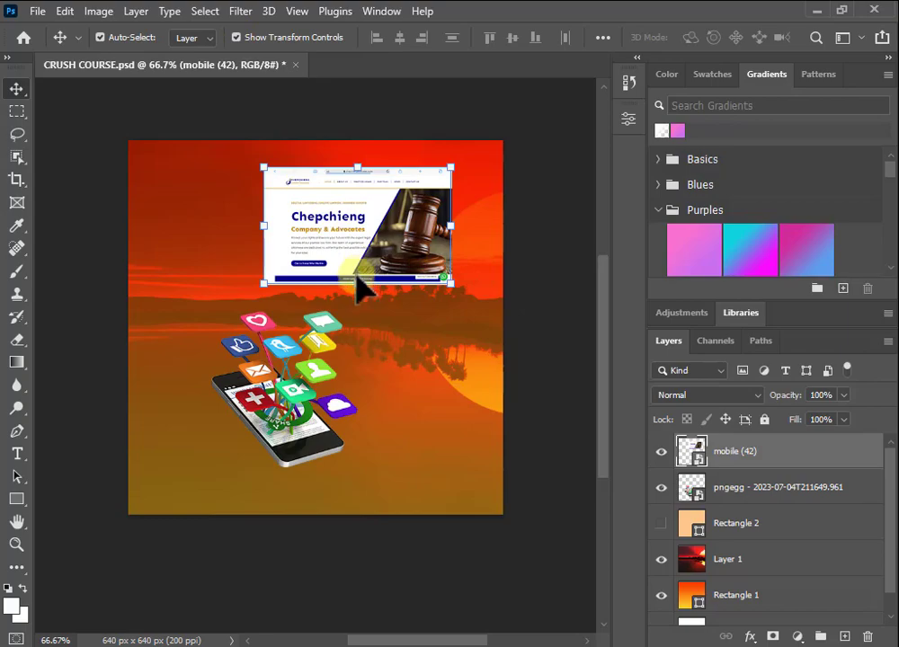
{"action": "left_click_drag", "start_coordinate": [358, 283], "coordinate": [340, 285]}
{"action": "left_click_drag", "start_coordinate": [360, 247], "coordinate": [343, 244]}
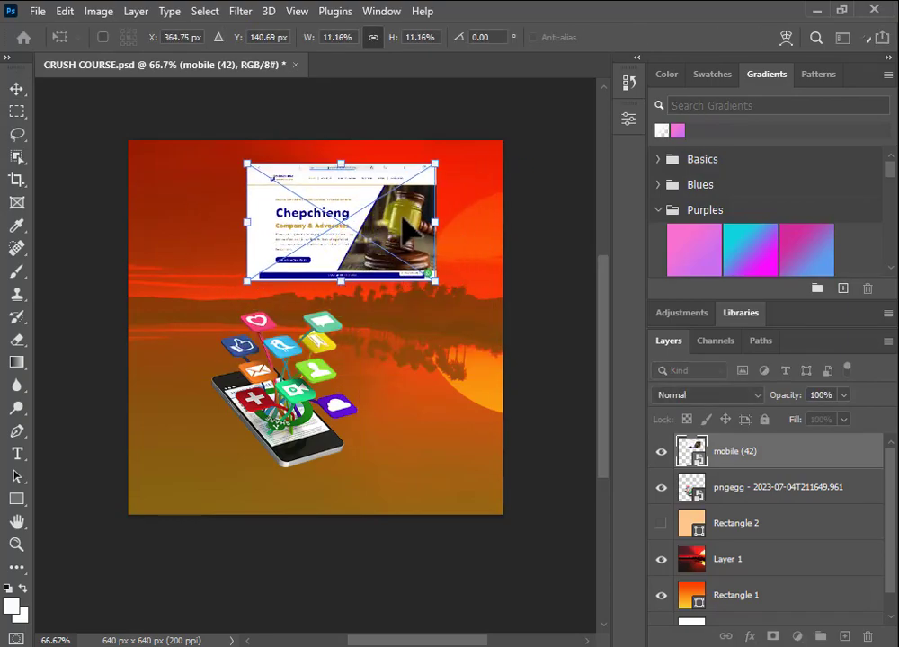
{"action": "left_click", "coordinate": [16, 89]}
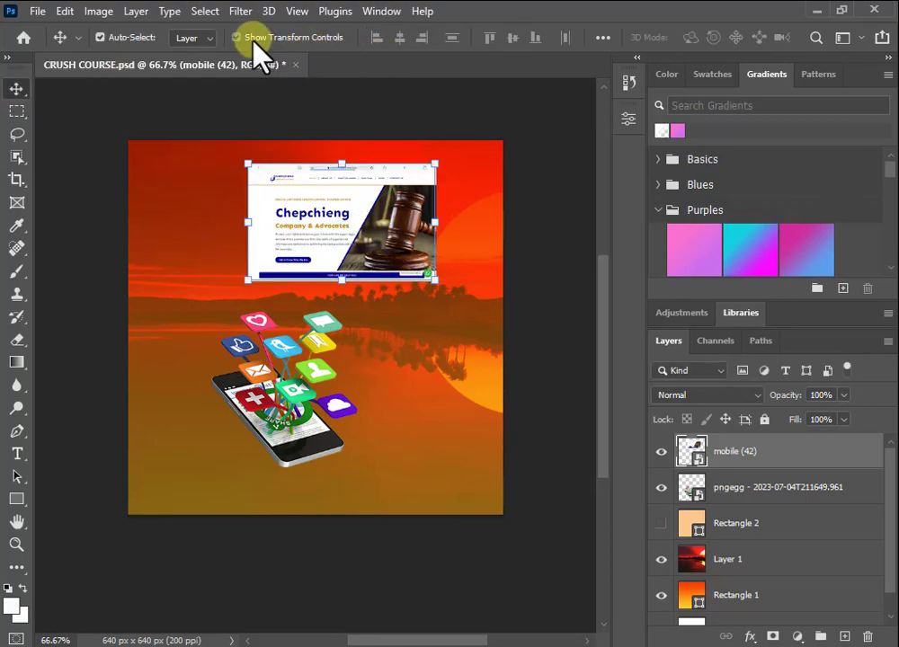
Step: Confirm the screenshot's 11.16% scale with a Ctrl+T free transform
{"action": "left_click", "coordinate": [252, 40]}
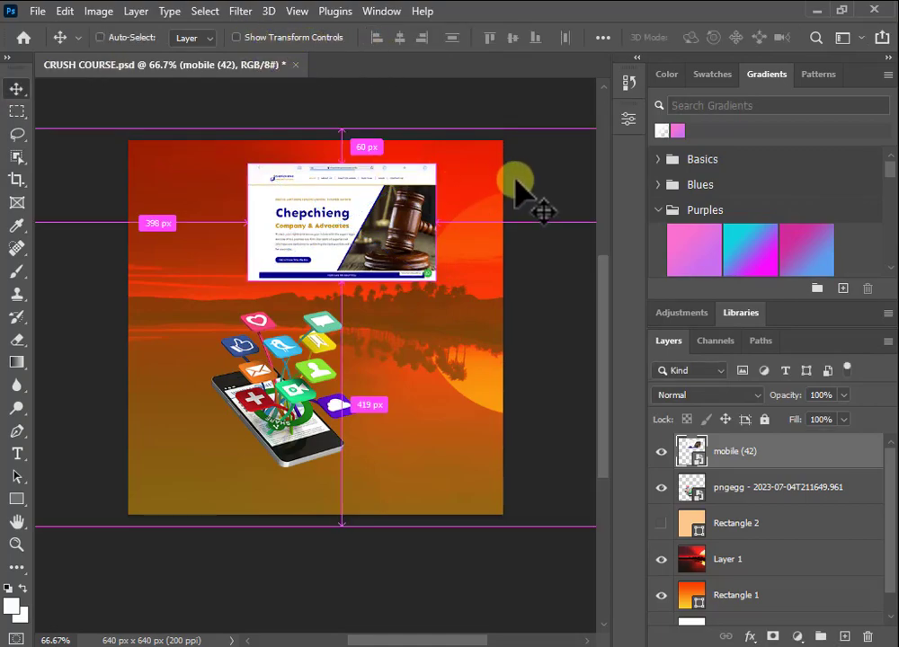
{"action": "key", "text": "ctrl+t"}
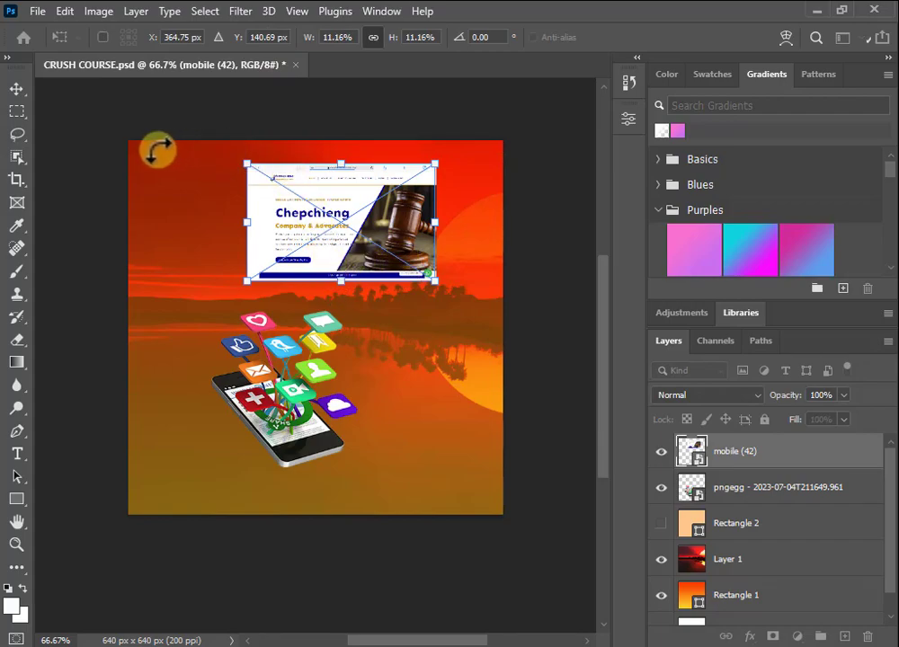
{"action": "key", "text": "Return"}
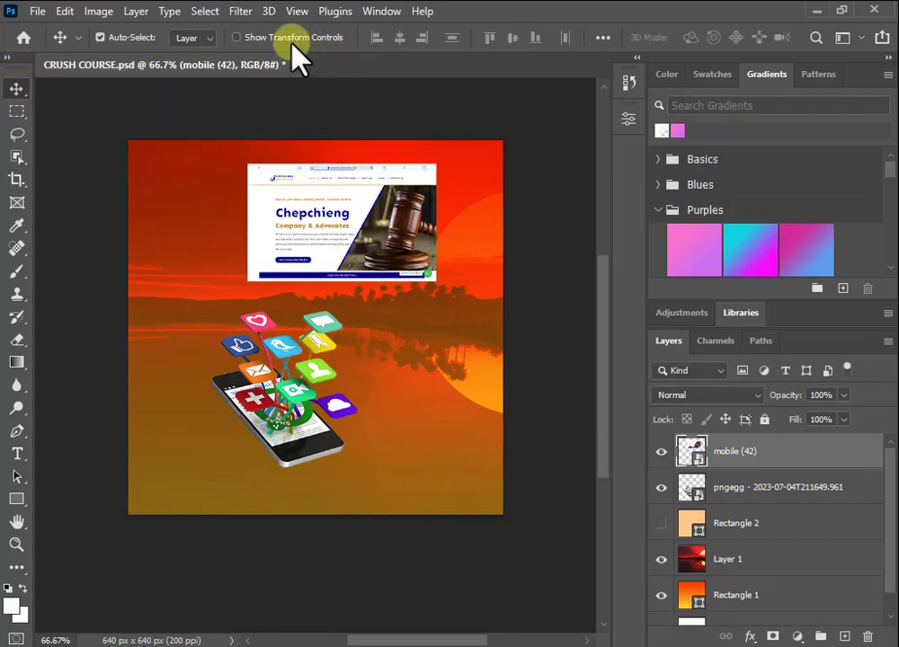
{"action": "left_click", "coordinate": [238, 38]}
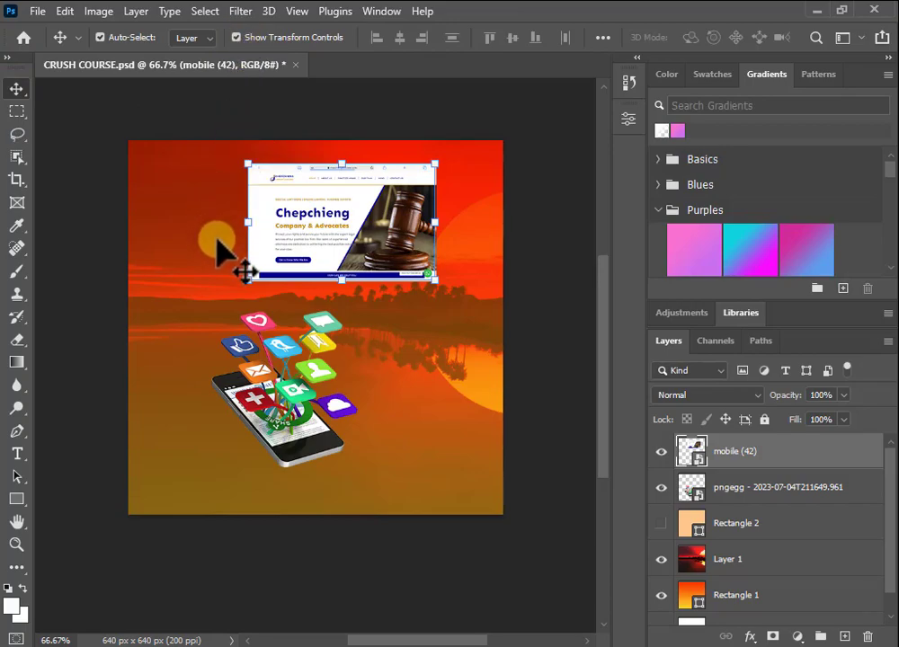
Step: Enlarge the website screenshot to 14.75% toward the lower left, overlapping the floating icons, and commit
{"action": "left_click_drag", "start_coordinate": [248, 280], "coordinate": [184, 316]}
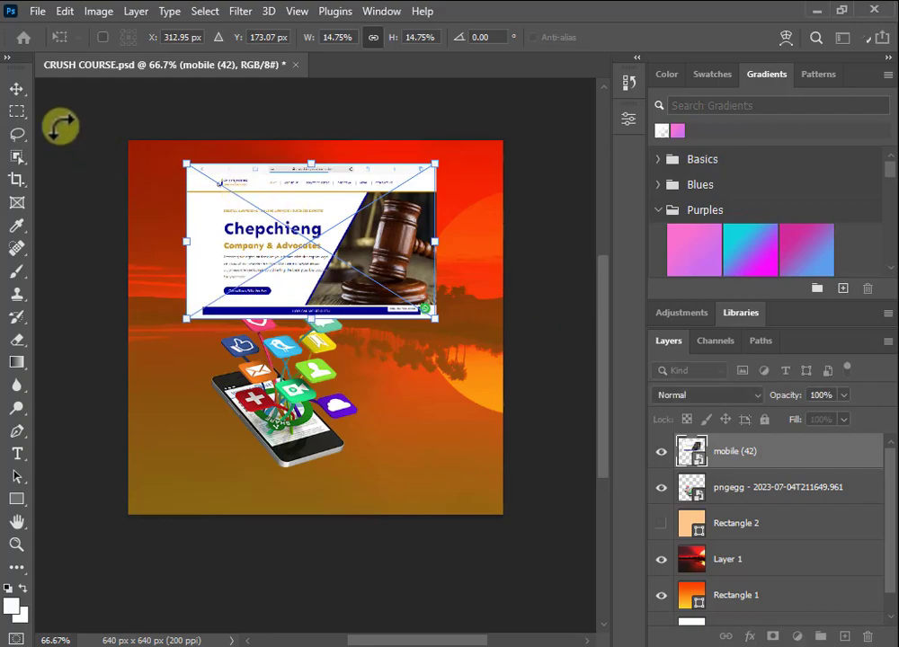
{"action": "left_click", "coordinate": [17, 88]}
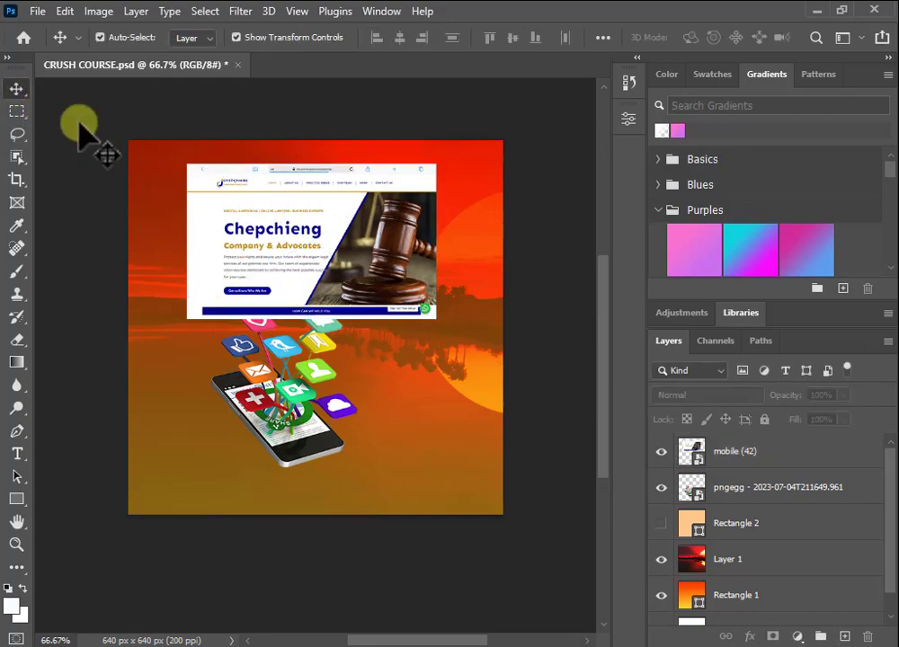